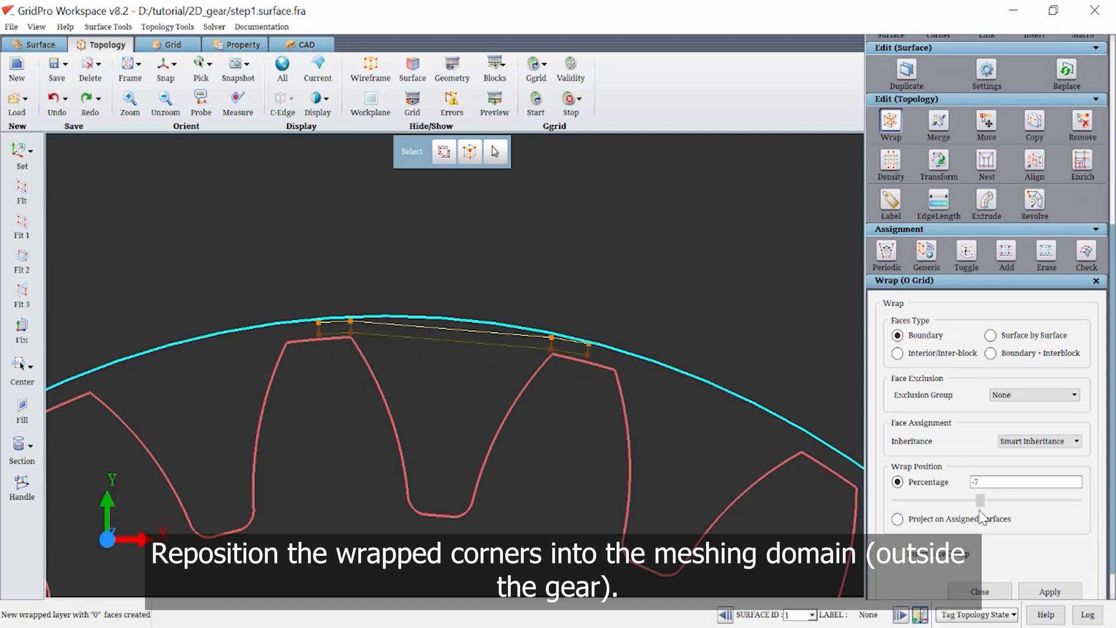
Create two corners on the workplane at the root of the gap between the two upper teeth.
{"action": "scroll", "coordinate": [972, 132], "scroll_direction": "up", "scroll_amount": 5}
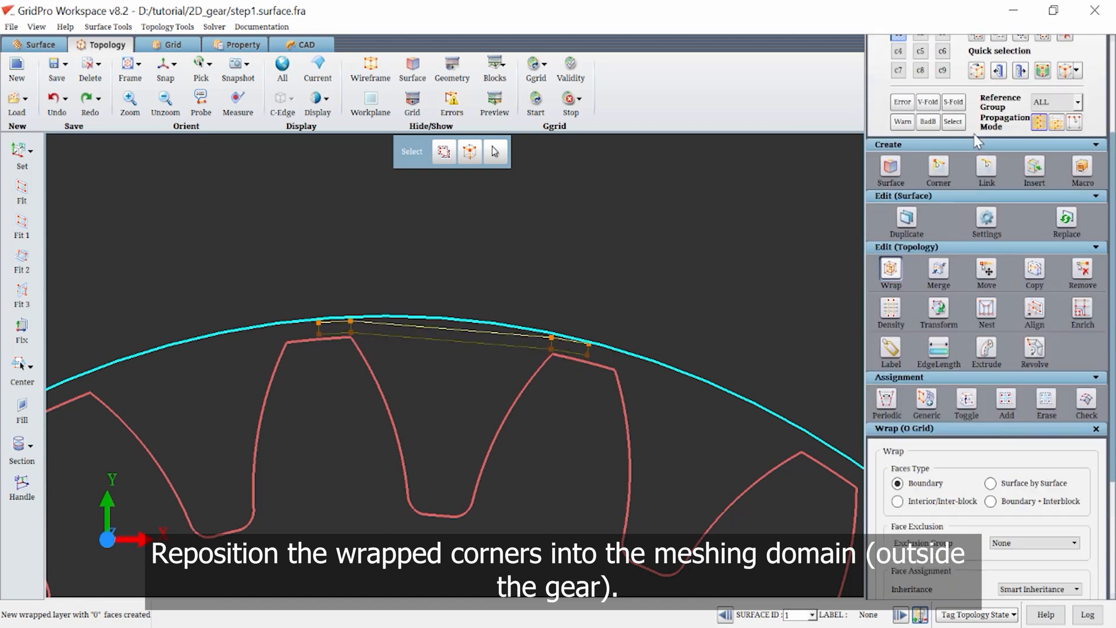
{"action": "left_click", "coordinate": [937, 203]}
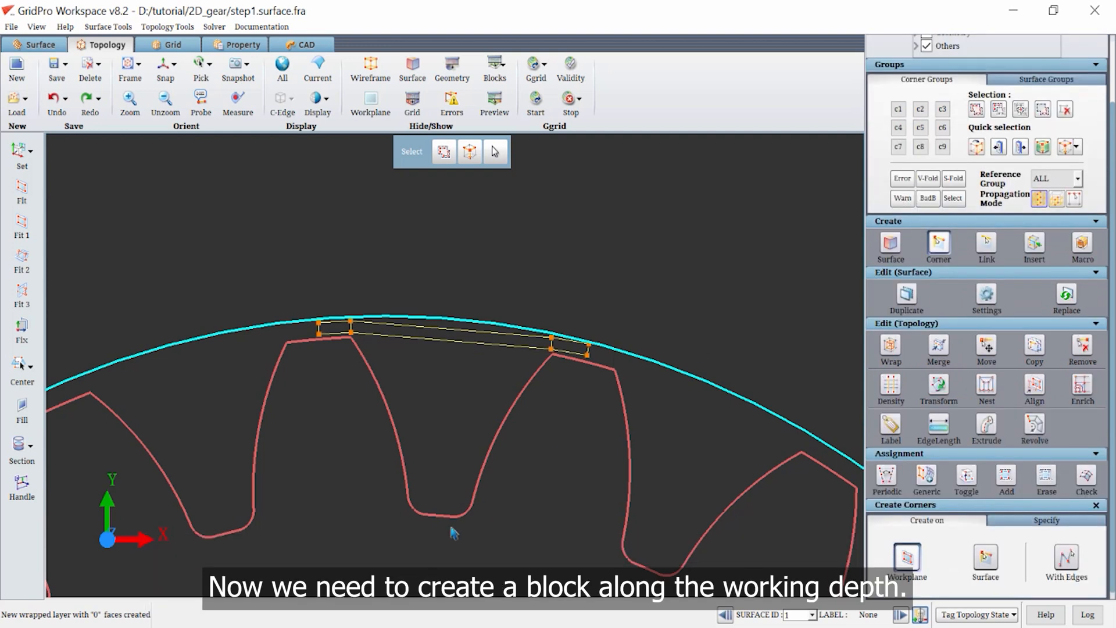
{"action": "left_click", "coordinate": [415, 503]}
{"action": "left_click", "coordinate": [462, 505]}
Link the two root corners to each other and to the inner lower corners above the adjacent tooth tips.
{"action": "left_click", "coordinate": [990, 243]}
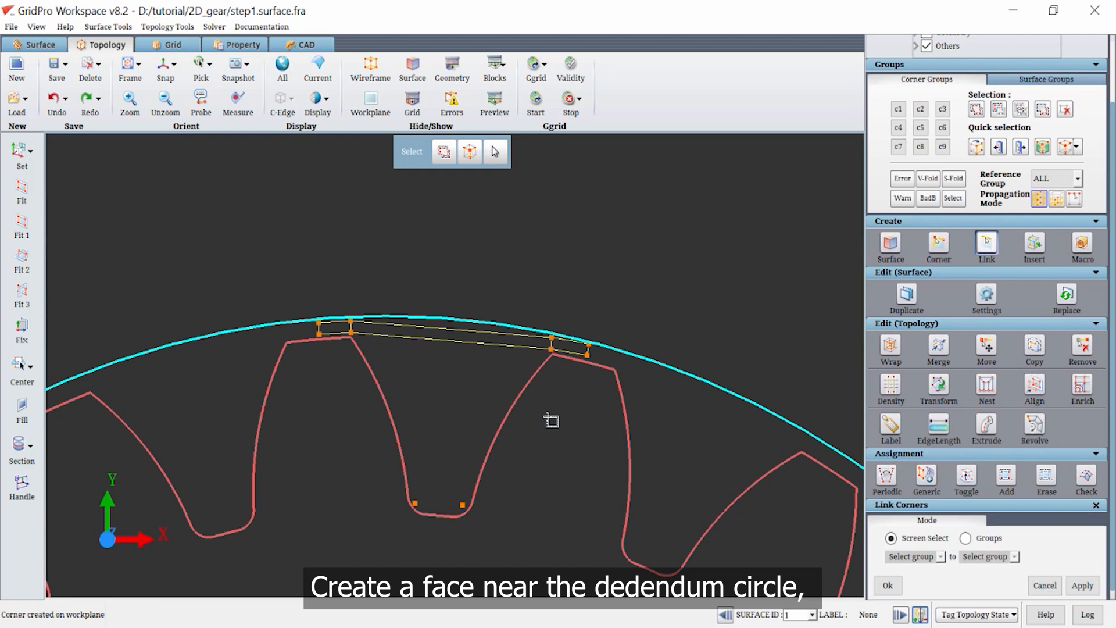
{"action": "left_click_drag", "start_coordinate": [472, 528], "coordinate": [447, 488]}
{"action": "left_click_drag", "start_coordinate": [557, 362], "coordinate": [539, 342]}
{"action": "left_click_drag", "start_coordinate": [483, 574], "coordinate": [383, 474]}
{"action": "left_click_drag", "start_coordinate": [451, 523], "coordinate": [401, 479]}
{"action": "left_click_drag", "start_coordinate": [385, 355], "coordinate": [343, 327]}
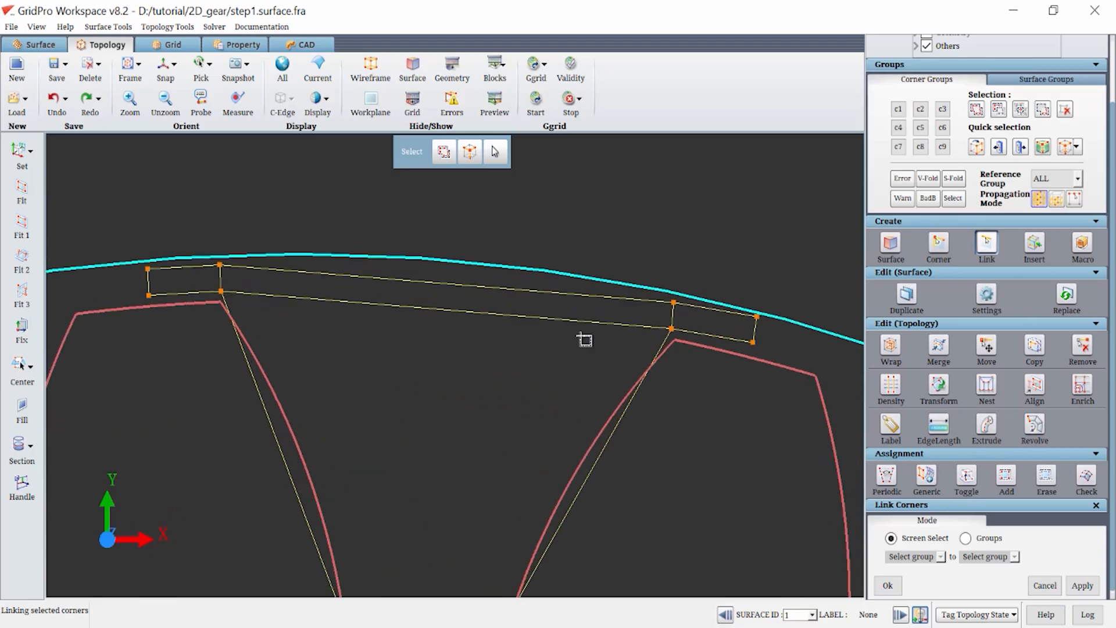
Add the lower corners above both tooth tips and the two root corners to corner group C2.
{"action": "scroll", "coordinate": [583, 339], "scroll_direction": "up", "scroll_amount": 3}
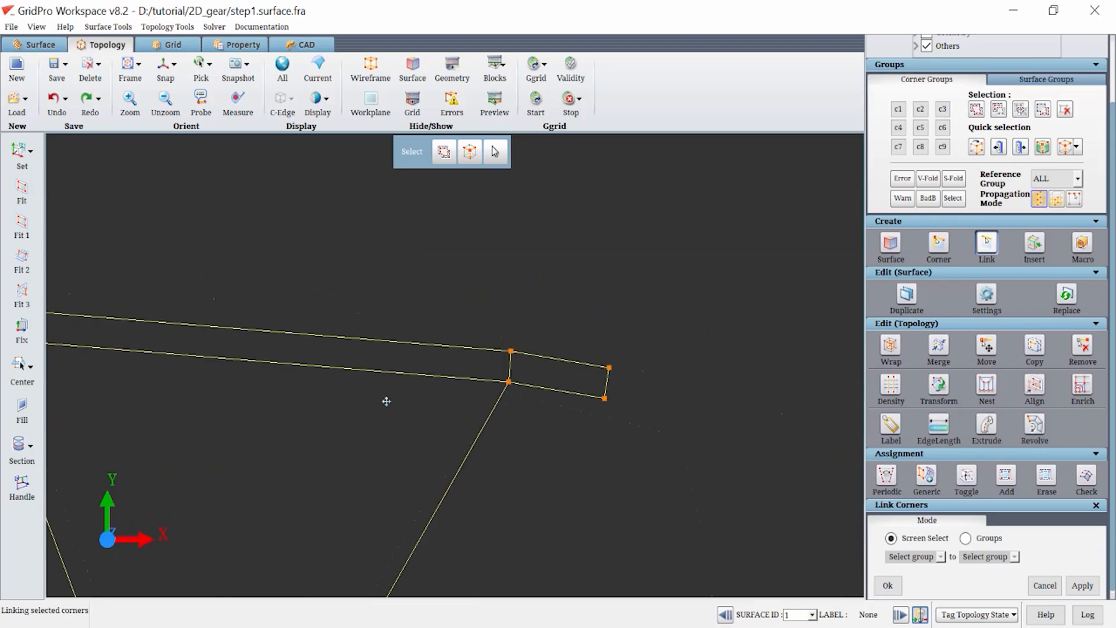
{"action": "scroll", "coordinate": [386, 399], "scroll_direction": "down", "scroll_amount": 2}
{"action": "scroll", "coordinate": [448, 408], "scroll_direction": "up", "scroll_amount": 3}
{"action": "middle_click_drag", "start_coordinate": [619, 463], "coordinate": [563, 481]}
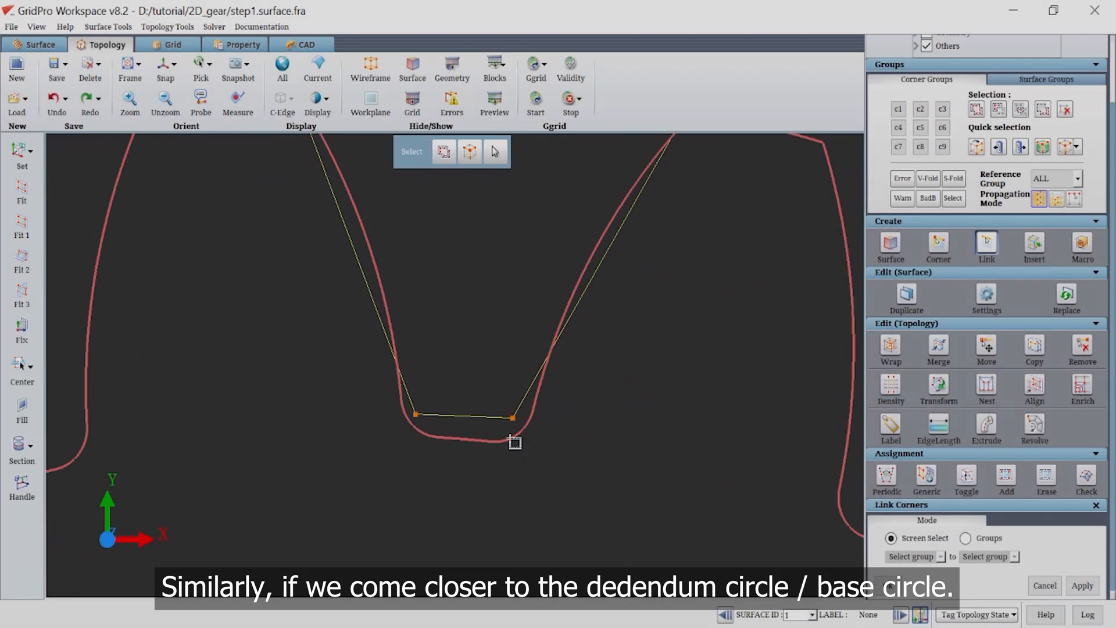
{"action": "scroll", "coordinate": [514, 442], "scroll_direction": "up", "scroll_amount": 5}
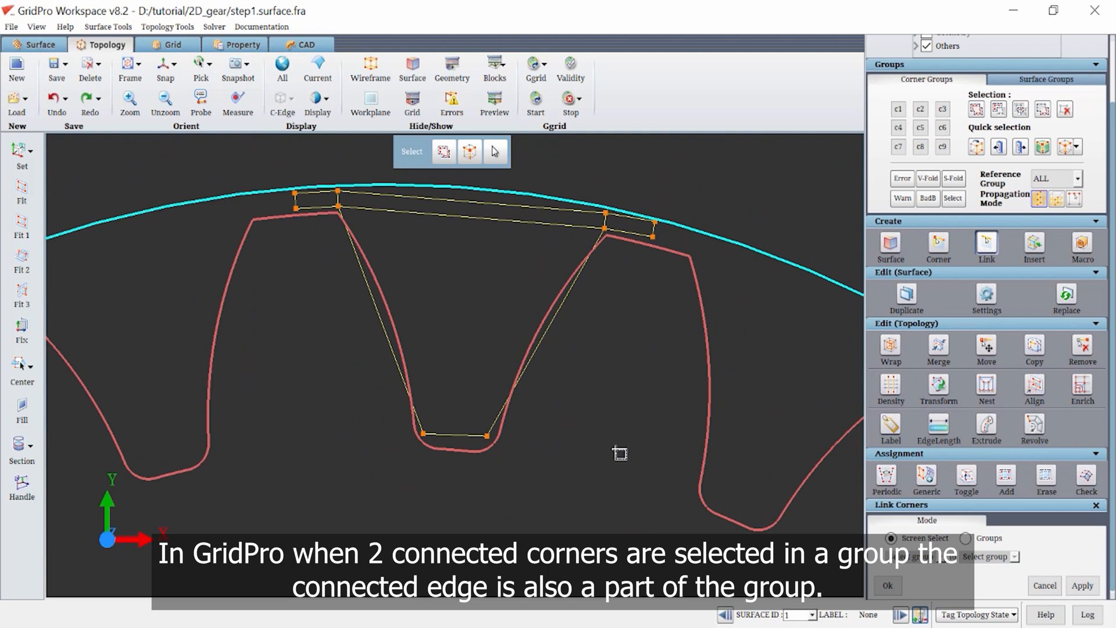
{"action": "left_click", "coordinate": [919, 110]}
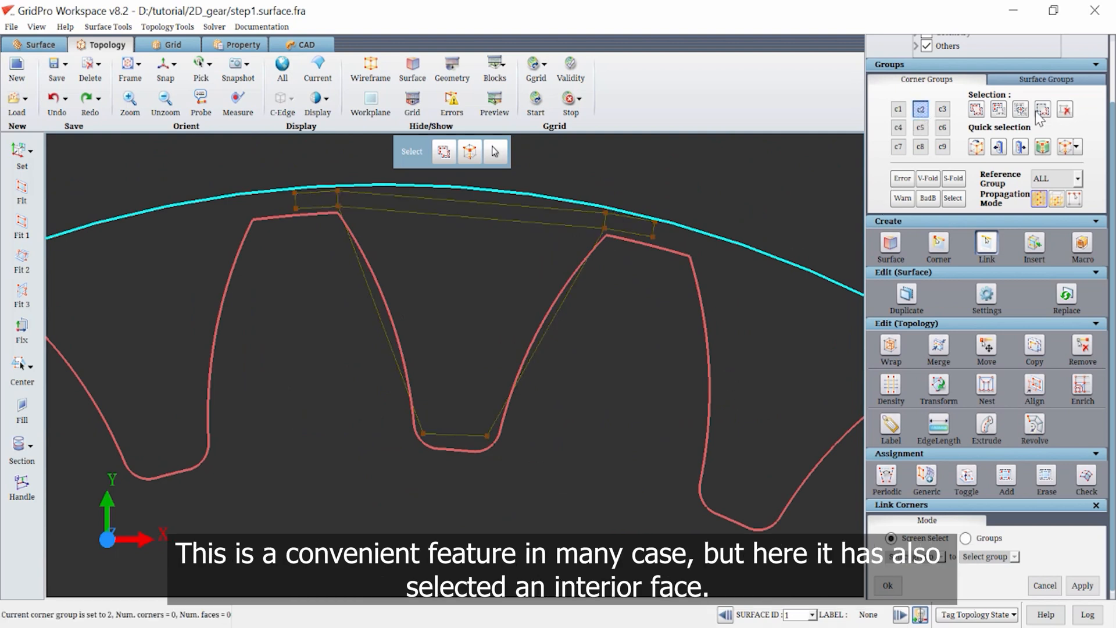
{"action": "left_click", "coordinate": [974, 110]}
{"action": "mouse_move", "coordinate": [663, 262]}
{"action": "right_mouse_down"}
{"action": "mouse_move", "coordinate": [590, 221]}
{"action": "mouse_move", "coordinate": [590, 232]}
{"action": "right_mouse_up"}
{"action": "mouse_move", "coordinate": [491, 468]}
{"action": "right_mouse_down"}
{"action": "mouse_move", "coordinate": [364, 378]}
{"action": "mouse_move", "coordinate": [342, 212]}
{"action": "mouse_move", "coordinate": [281, 212]}
{"action": "mouse_move", "coordinate": [266, 197]}
{"action": "right_mouse_up"}
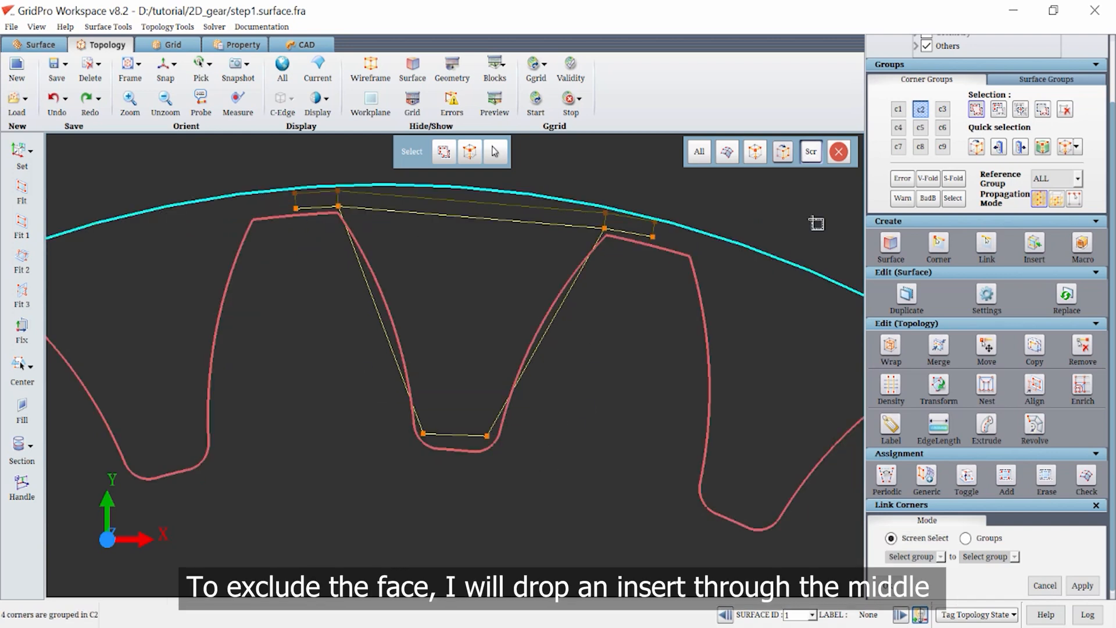
Insert a topology sheet through the middle of the tooth gap and remove its two upper corners from group C2.
{"action": "left_click", "coordinate": [1033, 243]}
{"action": "left_click", "coordinate": [462, 216]}
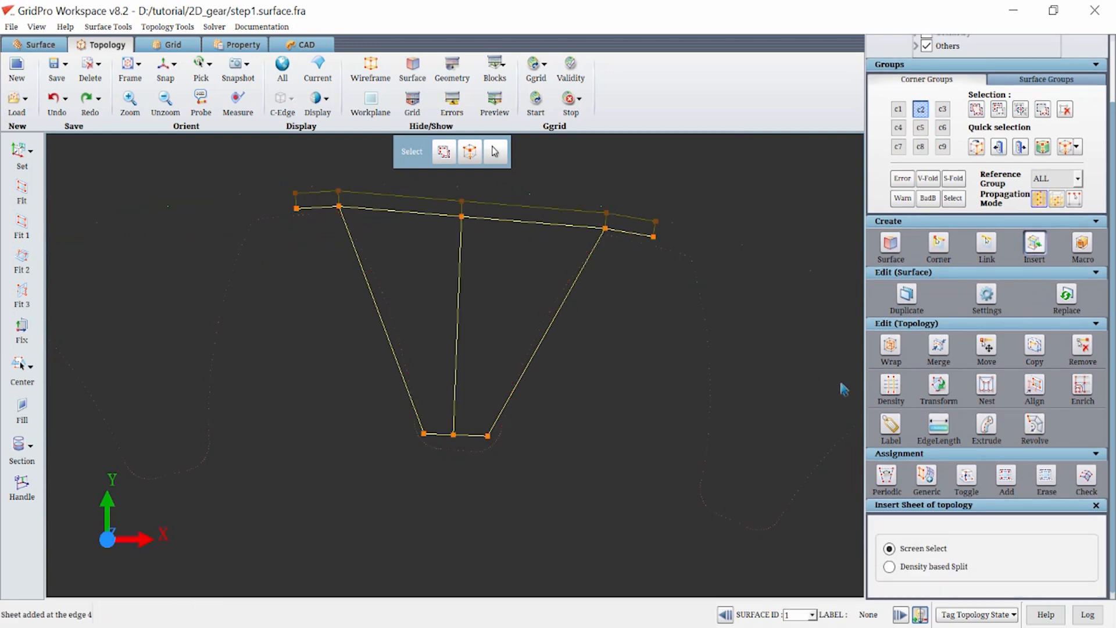
{"action": "left_click", "coordinate": [998, 109]}
{"action": "right_click_drag", "start_coordinate": [498, 226], "coordinate": [438, 199]}
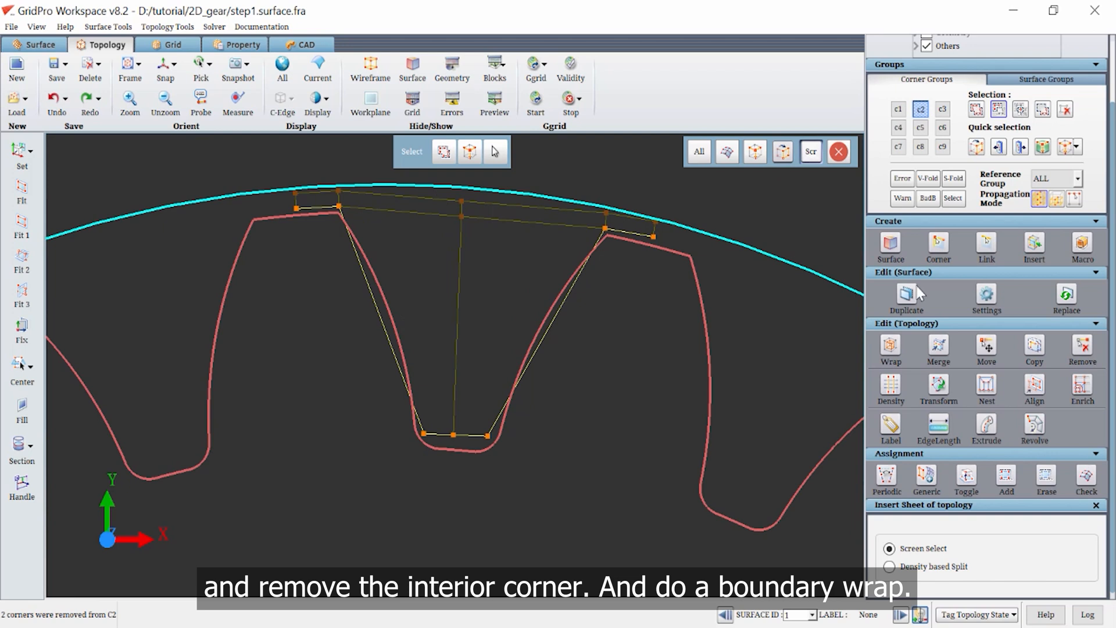
Wrap the boundary faces of group C2 with the wrap position set to -5 percent.
{"action": "left_click", "coordinate": [890, 346]}
{"action": "left_click", "coordinate": [1049, 562]}
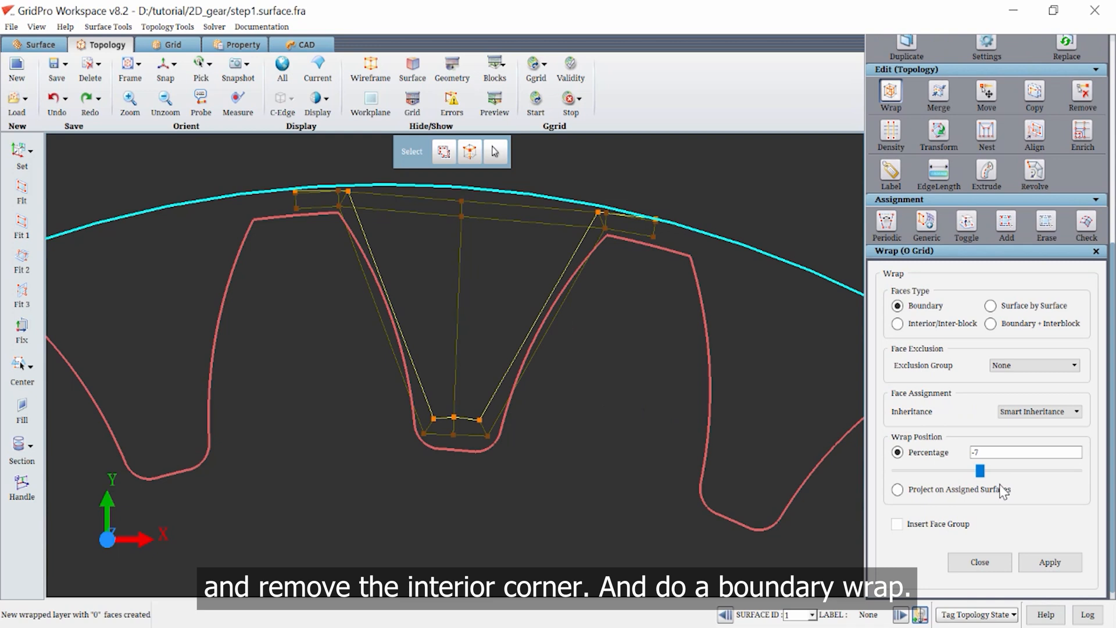
{"action": "left_click_drag", "start_coordinate": [979, 471], "coordinate": [981, 470]}
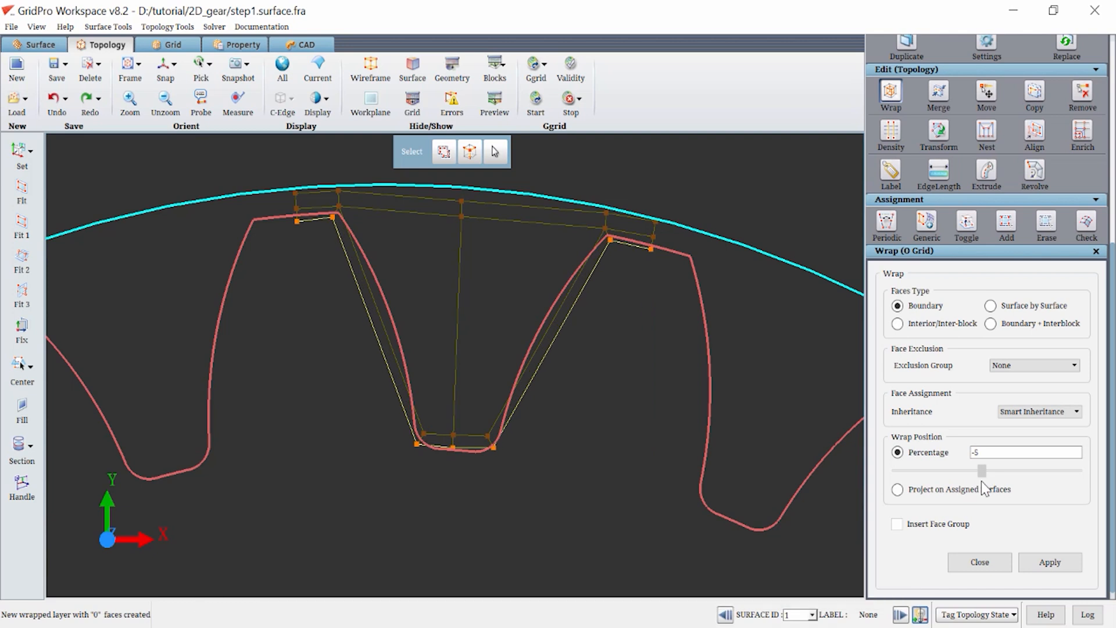
{"action": "left_click", "coordinate": [1095, 252]}
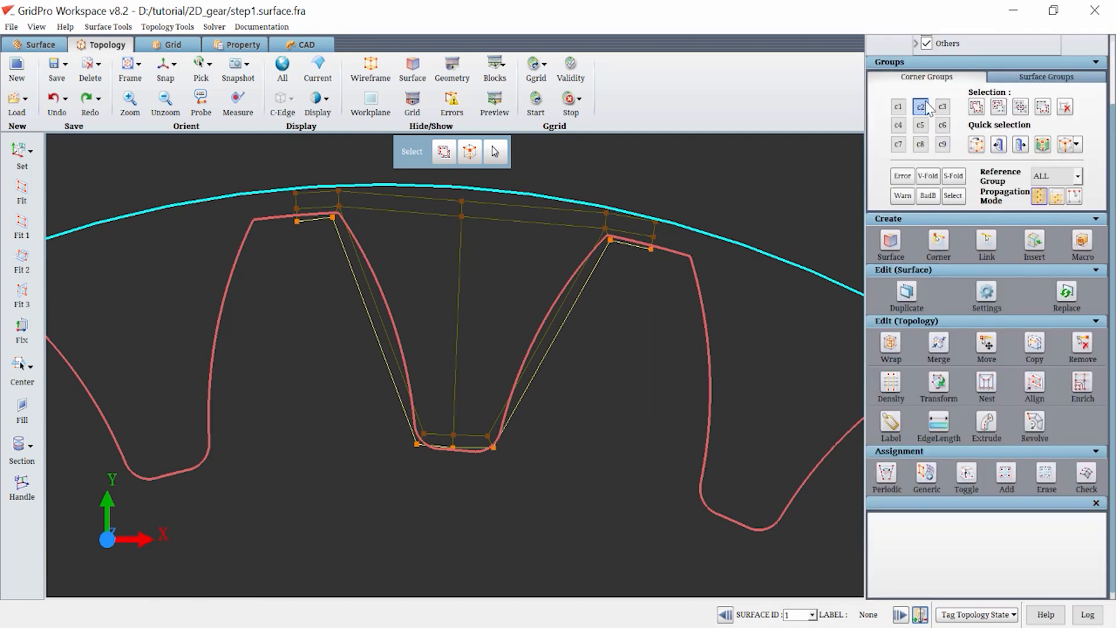
Reposition the wrapped block corners above the right tooth tip so they lie between the gear and the outer circle.
{"action": "scroll", "coordinate": [667, 236], "scroll_direction": "up", "scroll_amount": 5}
{"action": "middle_click_drag", "start_coordinate": [656, 257], "coordinate": [265, 608]}
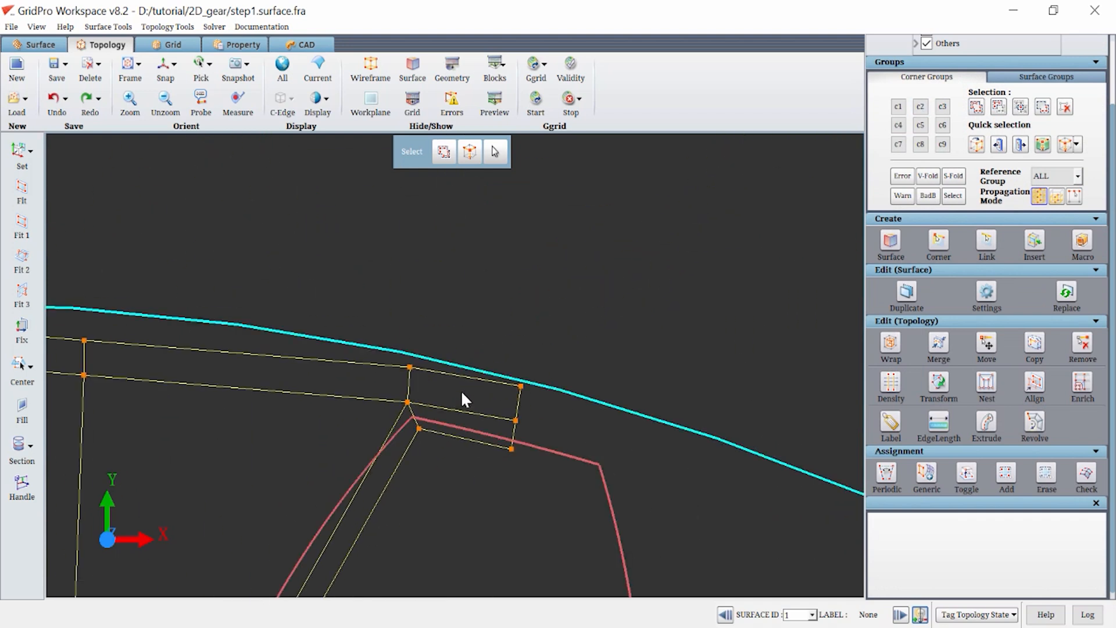
{"action": "mouse_move", "coordinate": [406, 400]}
{"action": "left_mouse_down"}
{"action": "mouse_move", "coordinate": [399, 378]}
{"action": "mouse_move", "coordinate": [409, 393]}
{"action": "left_mouse_up"}
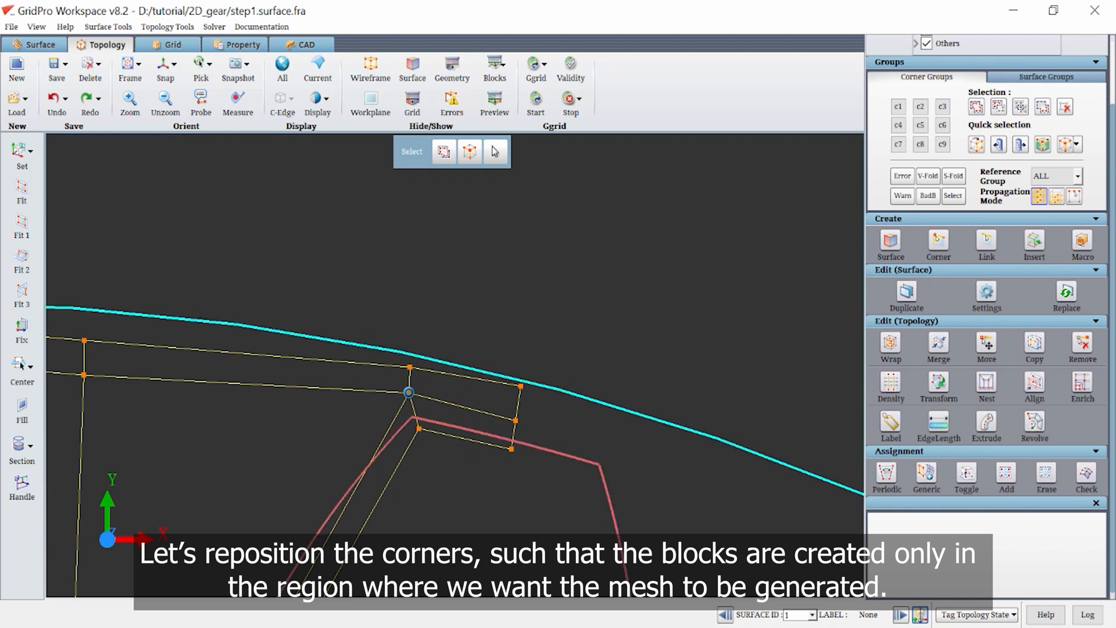
{"action": "mouse_move", "coordinate": [518, 422]}
{"action": "left_mouse_down"}
{"action": "mouse_move", "coordinate": [517, 404]}
{"action": "mouse_move", "coordinate": [510, 433]}
{"action": "left_mouse_up"}
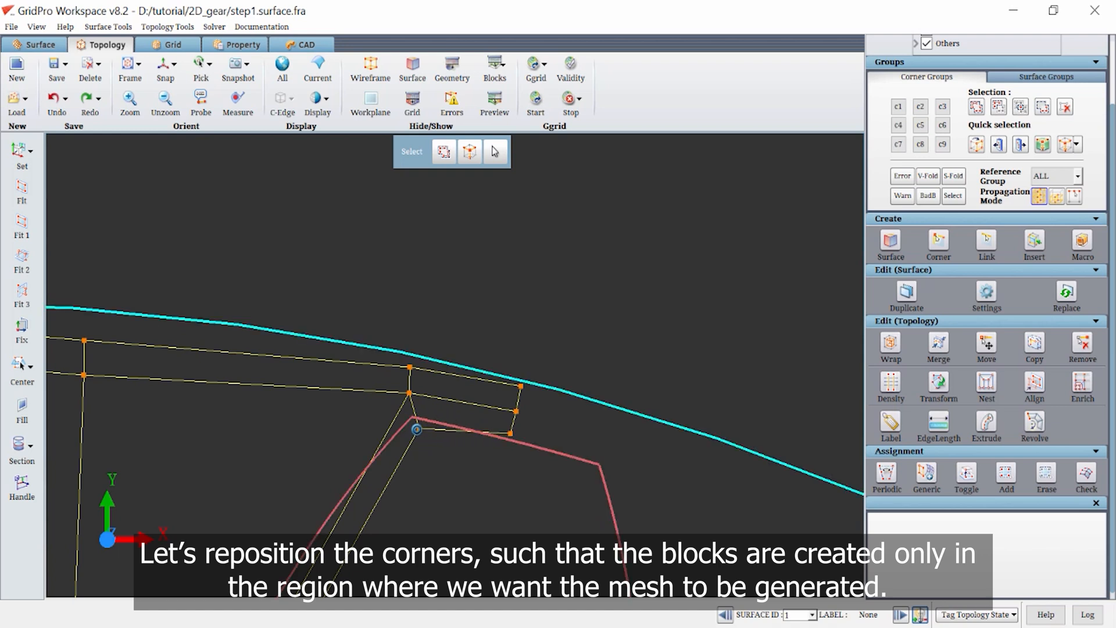
{"action": "left_click_drag", "start_coordinate": [416, 427], "coordinate": [409, 411]}
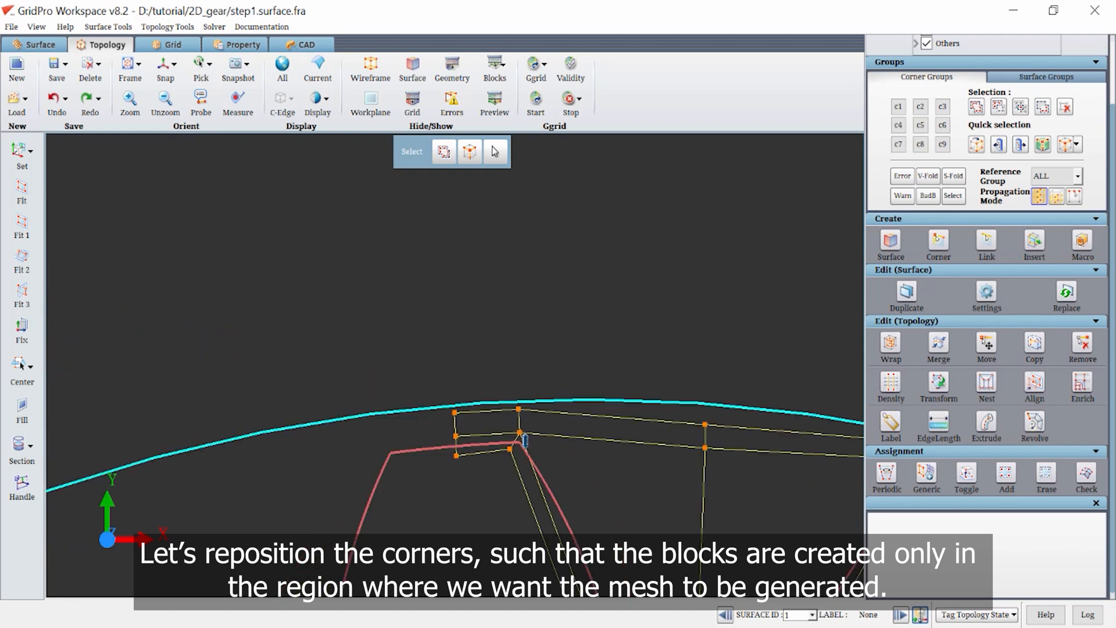
Reposition the wrapped block corners above the left tooth tip so they lie outside the gear profile.
{"action": "scroll", "coordinate": [521, 433], "scroll_direction": "up", "scroll_amount": 5}
{"action": "left_click_drag", "start_coordinate": [600, 513], "coordinate": [594, 496]}
{"action": "left_click_drag", "start_coordinate": [455, 524], "coordinate": [454, 502]}
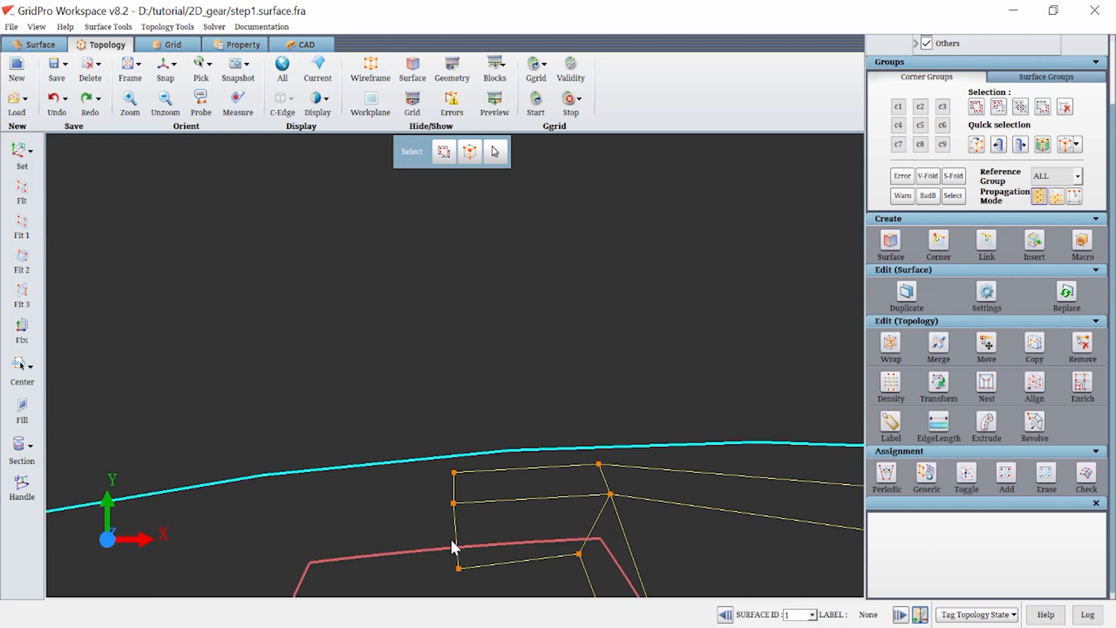
{"action": "left_click_drag", "start_coordinate": [461, 569], "coordinate": [452, 541]}
{"action": "left_click_drag", "start_coordinate": [578, 554], "coordinate": [603, 534]}
Preview the grid and set the density of the edges running along the tooth depth to 24.
{"action": "scroll", "coordinate": [640, 523], "scroll_direction": "down", "scroll_amount": 3}
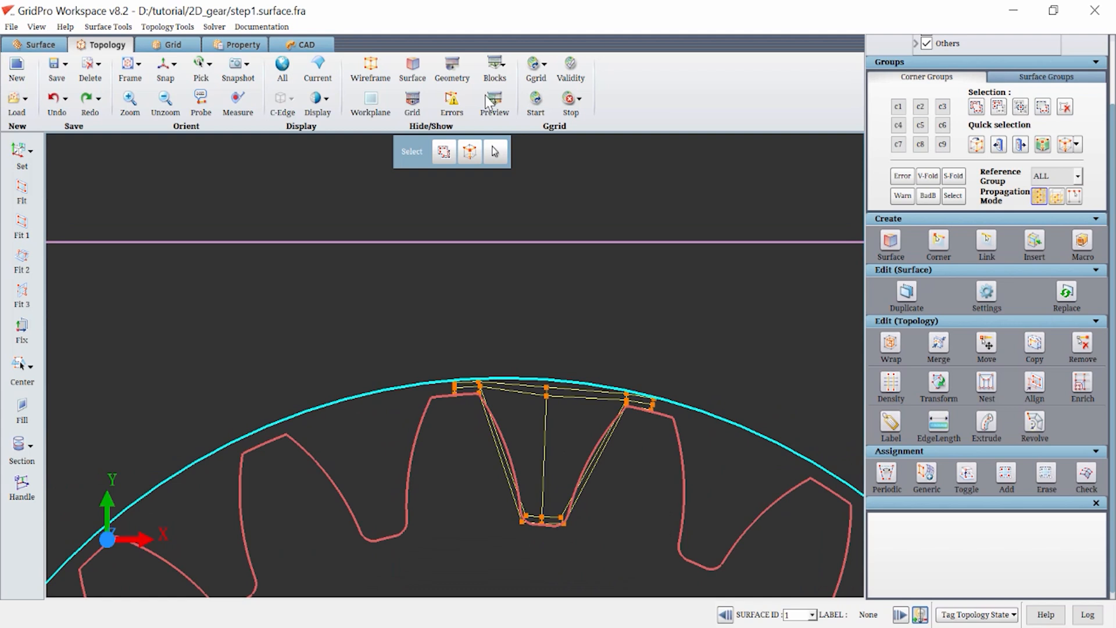
{"action": "left_click", "coordinate": [492, 99]}
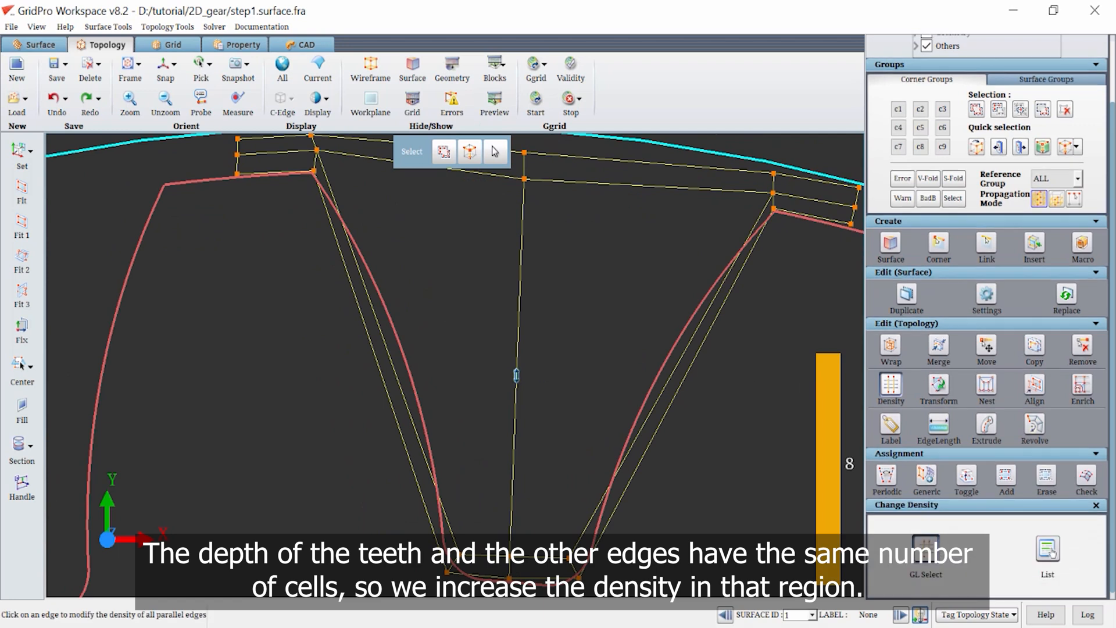
{"action": "left_click", "coordinate": [516, 375]}
{"action": "type", "text": "24"}
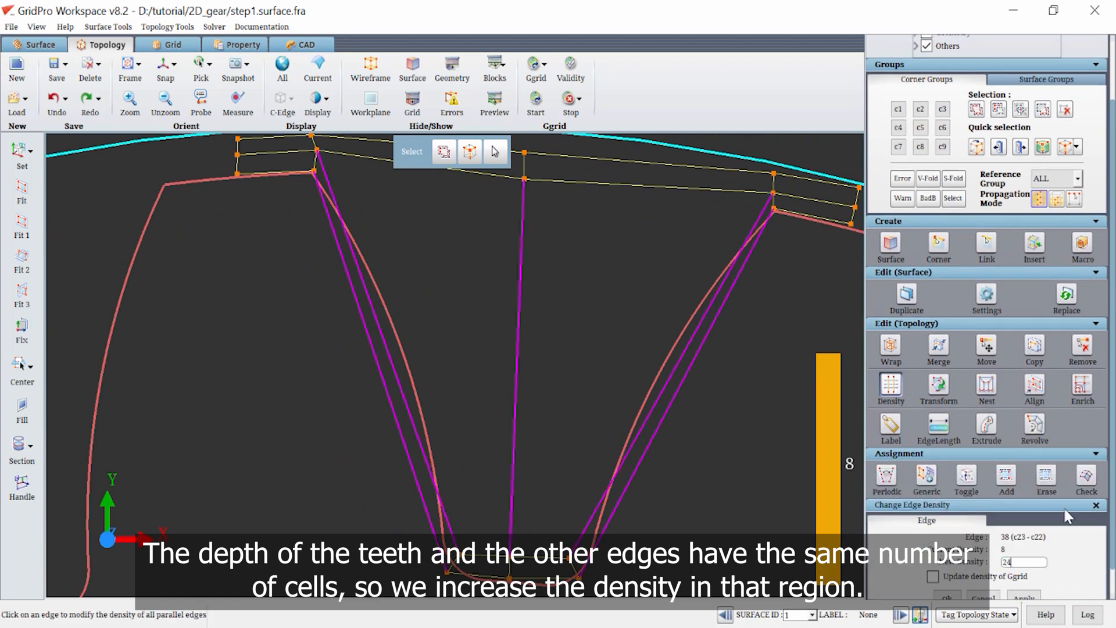
{"action": "scroll", "coordinate": [994, 555], "scroll_direction": "down", "scroll_amount": 1}
{"action": "left_click", "coordinate": [1021, 571]}
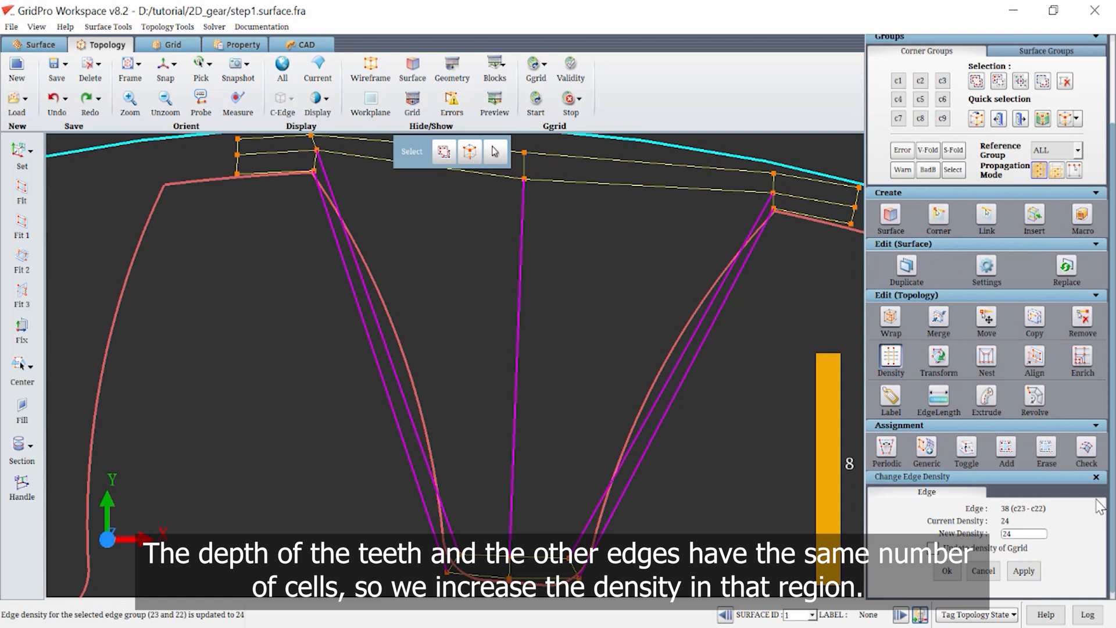
{"action": "left_click", "coordinate": [1096, 476]}
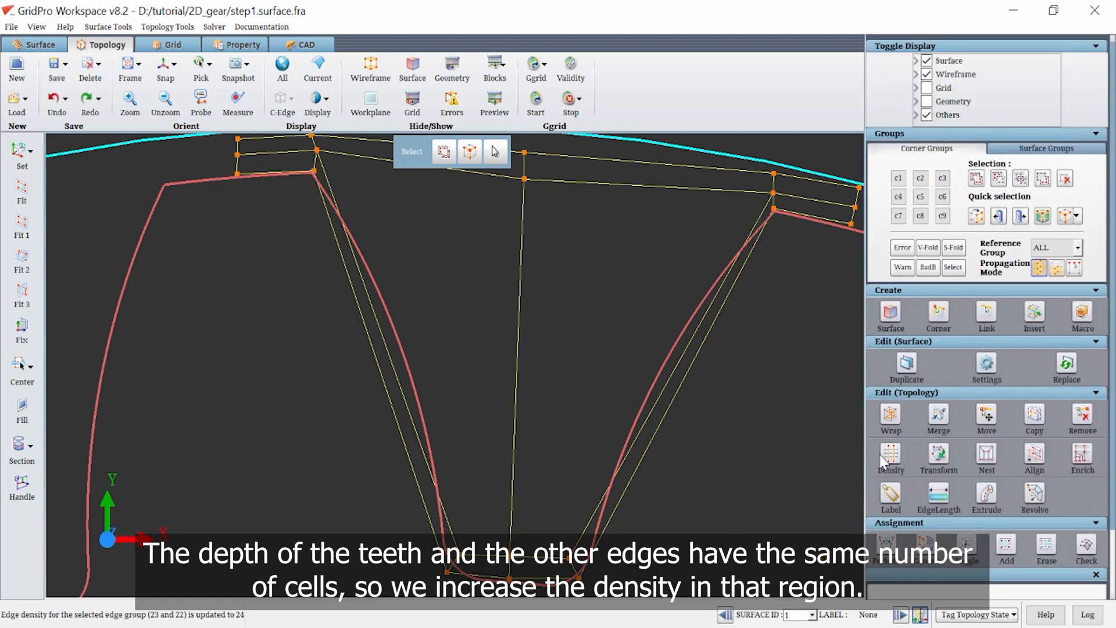
Inspect the densities of the upper edges along the addendum circle and preview the cells in the tooth gap.
{"action": "left_click", "coordinate": [884, 457]}
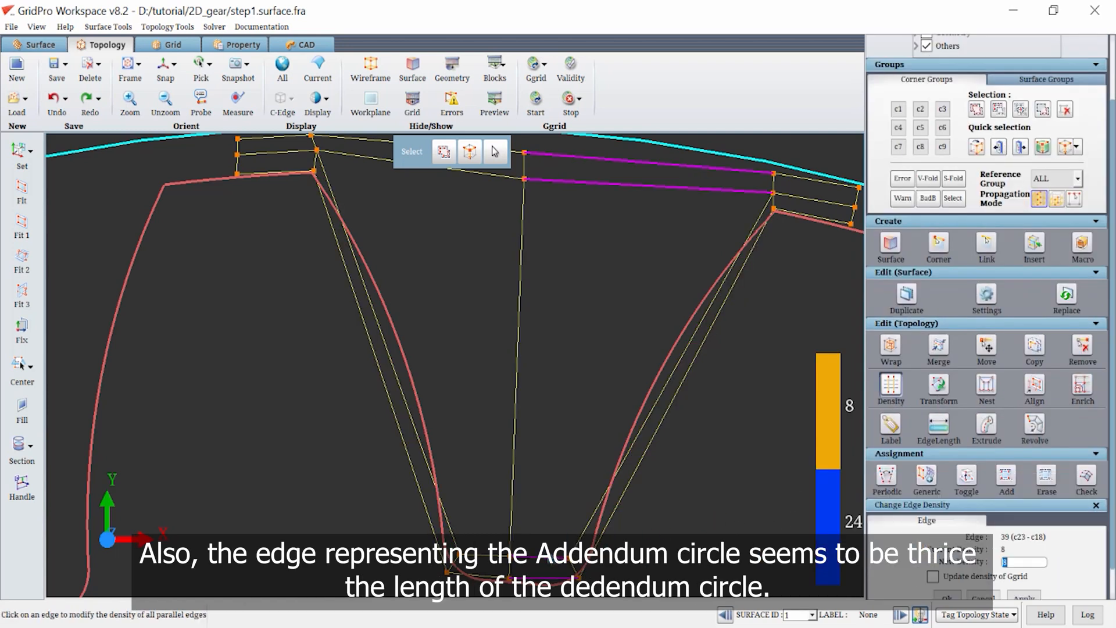
{"action": "left_click", "coordinate": [497, 175]}
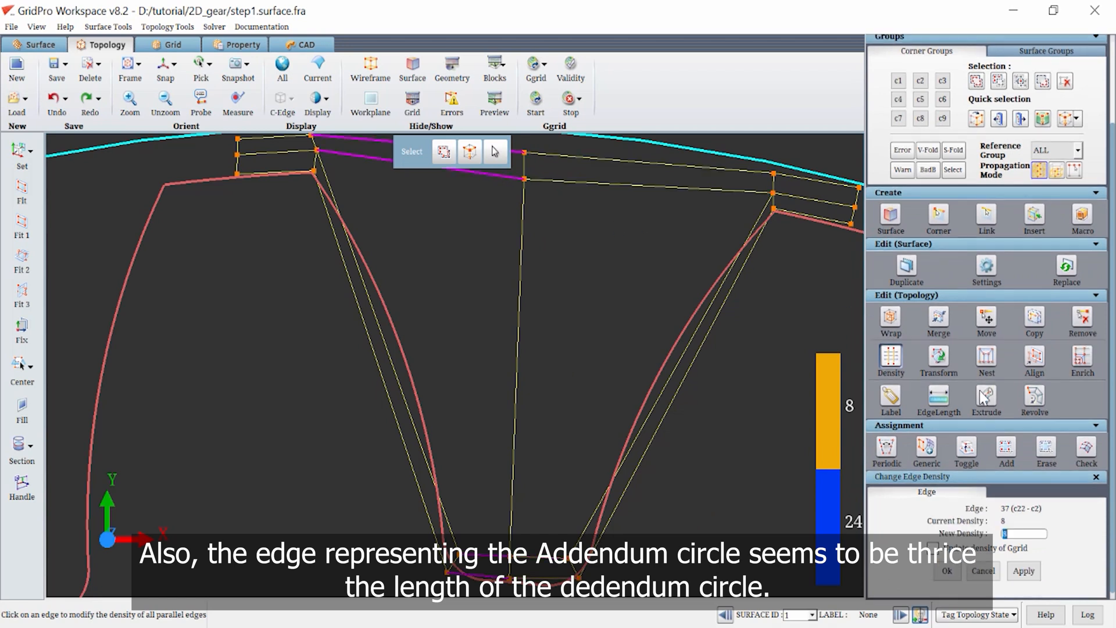
{"action": "left_click", "coordinate": [900, 361]}
{"action": "left_click", "coordinate": [497, 108]}
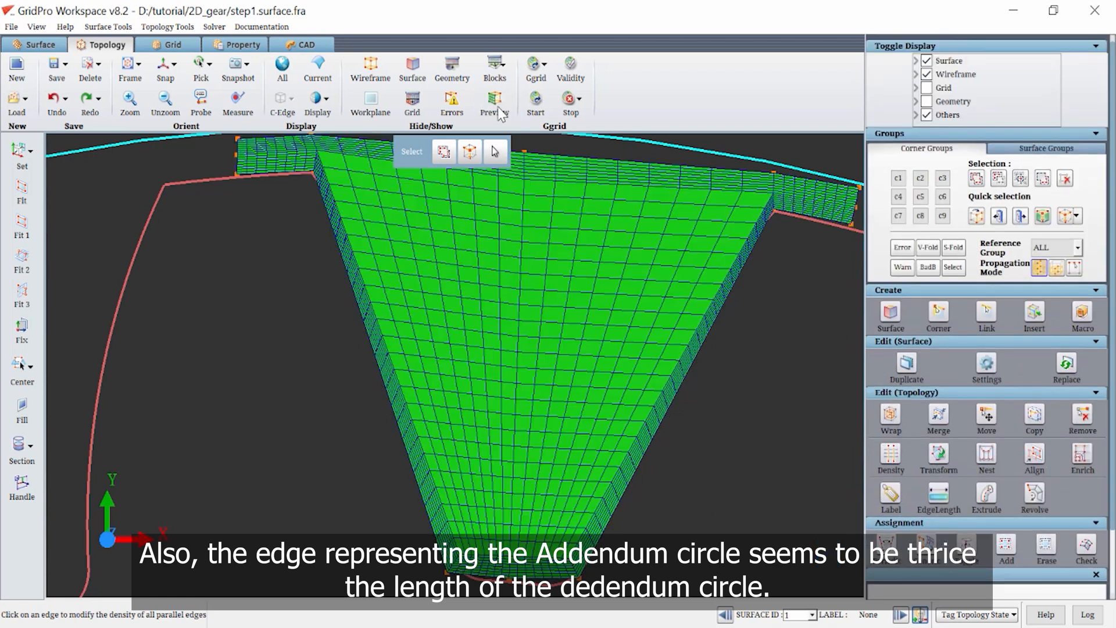
{"action": "left_click", "coordinate": [497, 108]}
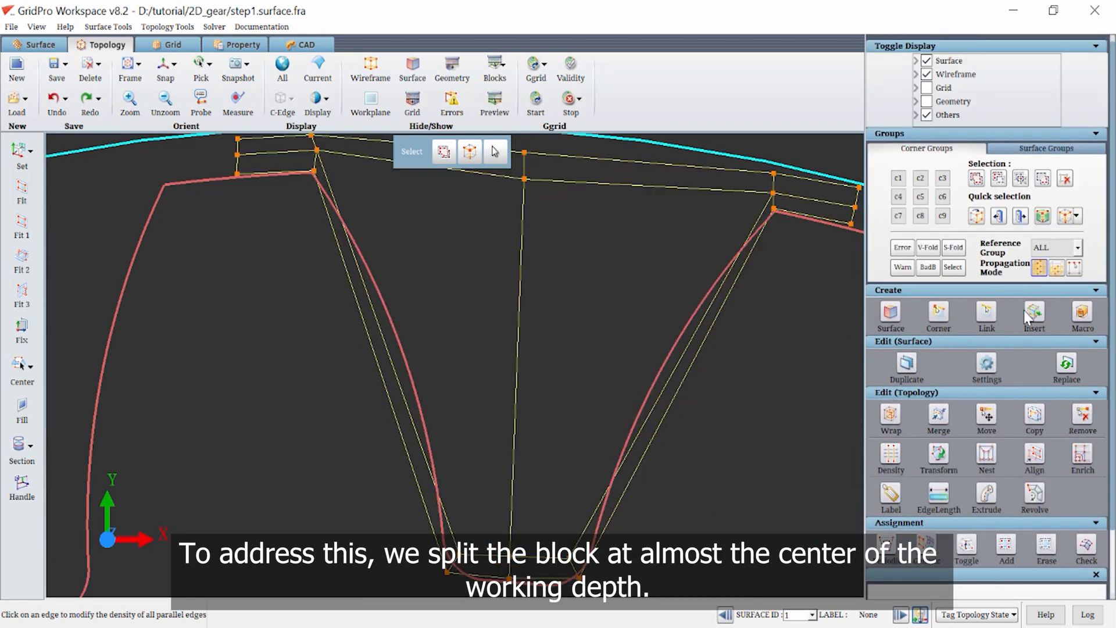
Insert a topology sheet across the tooth gap near the middle of the working depth.
{"action": "left_click", "coordinate": [1036, 312]}
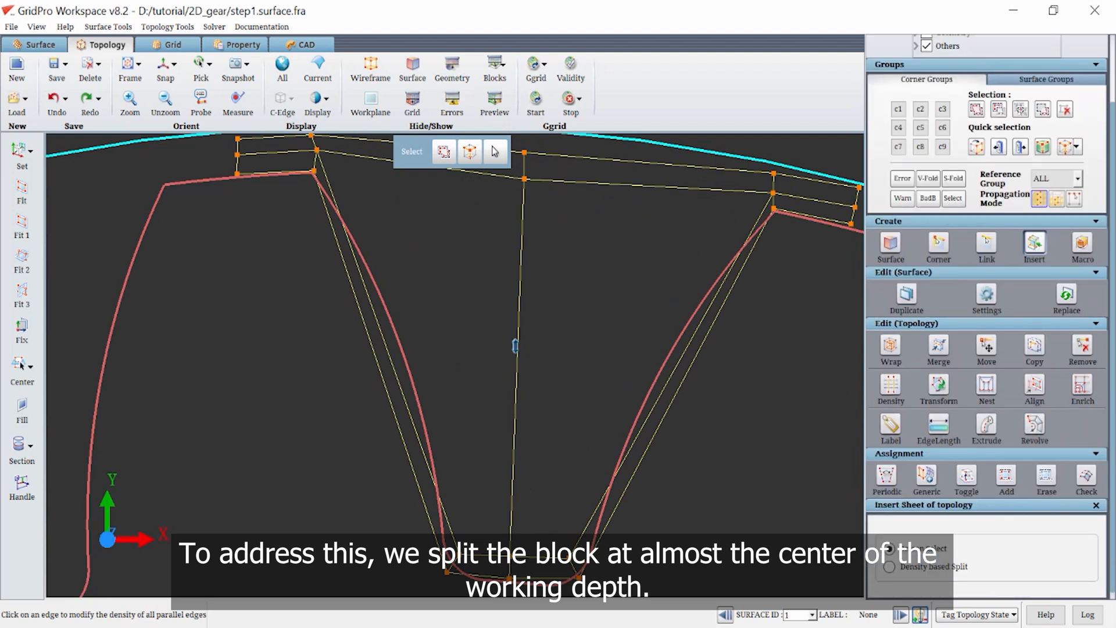
{"action": "left_click", "coordinate": [684, 352]}
{"action": "middle_click_drag", "start_coordinate": [749, 361], "coordinate": [701, 430]}
Add the interior corners bounding the upper half of the tooth gap to corner group C6.
{"action": "left_click", "coordinate": [942, 128]}
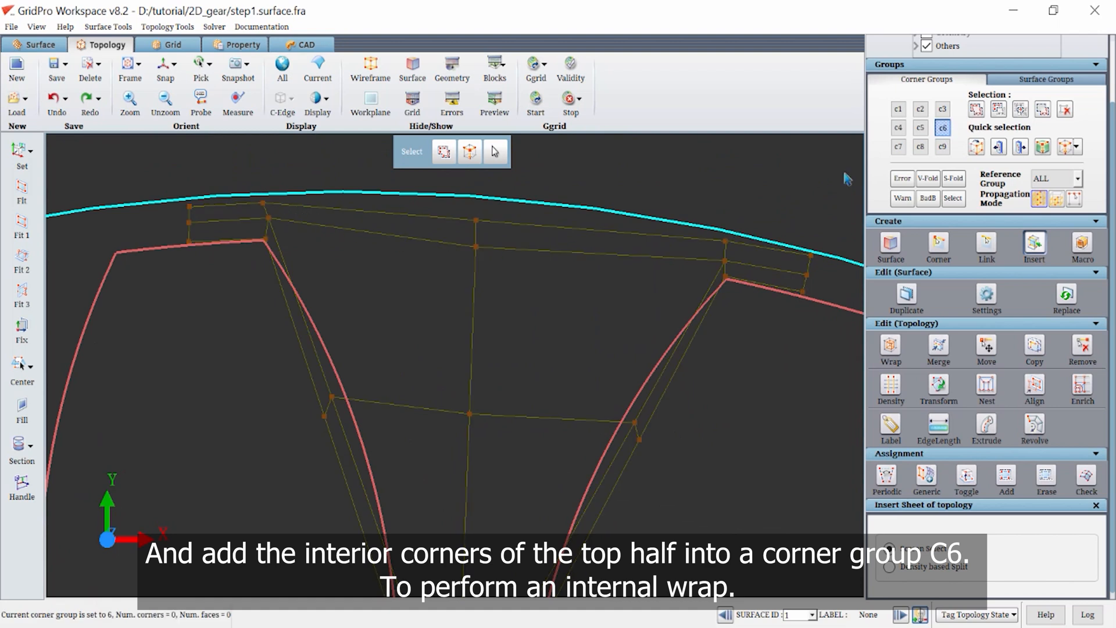
{"action": "left_click", "coordinate": [976, 109]}
{"action": "right_click_drag", "start_coordinate": [245, 186], "coordinate": [278, 219]}
{"action": "right_click_drag", "start_coordinate": [334, 408], "coordinate": [321, 379]}
{"action": "right_click_drag", "start_coordinate": [610, 401], "coordinate": [642, 428]}
{"action": "right_click_drag", "start_coordinate": [705, 225], "coordinate": [745, 262]}
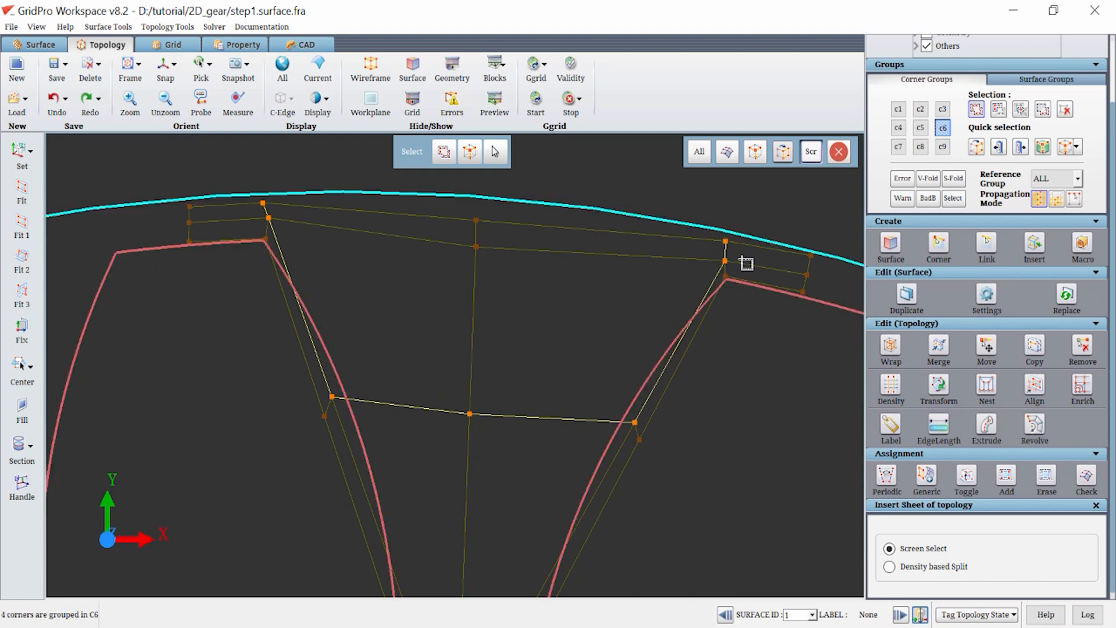
{"action": "left_click", "coordinate": [838, 151]}
Apply an Interior/Inter-block wrap to group C6 with the wrap position set to 50 percent.
{"action": "left_click", "coordinate": [889, 346]}
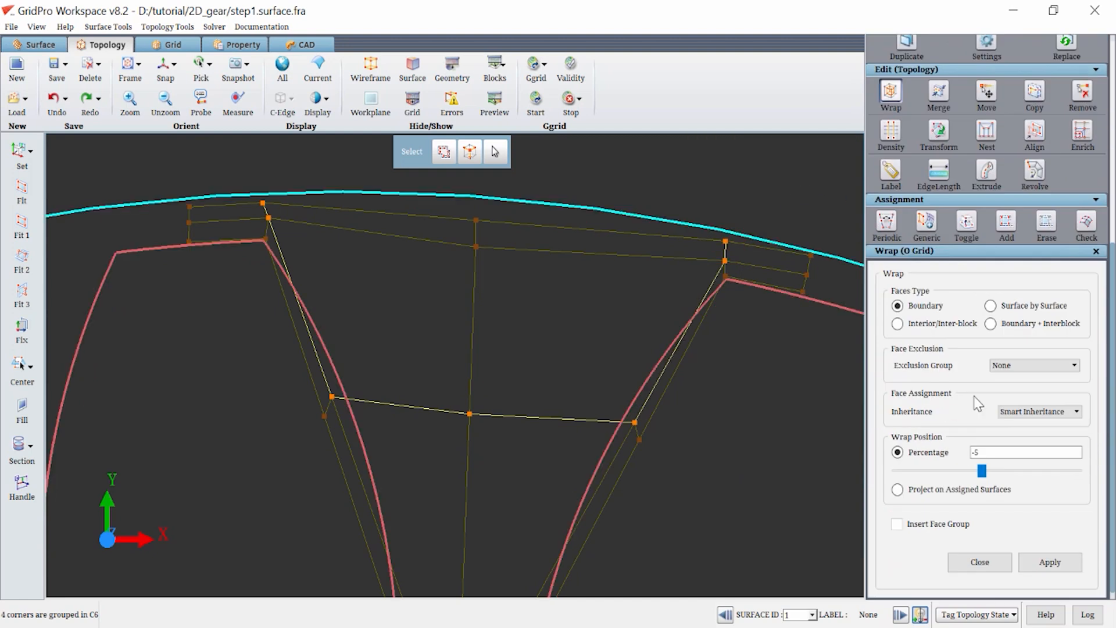
{"action": "left_click", "coordinate": [922, 324]}
{"action": "double_click", "coordinate": [1010, 455]}
{"action": "type", "text": "59"}
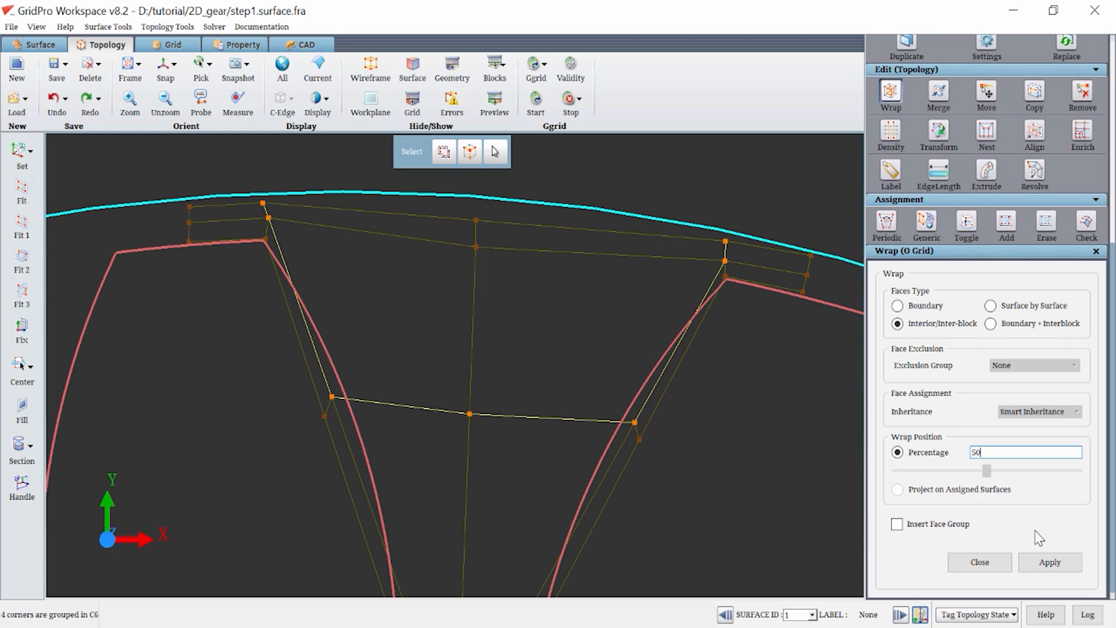
{"action": "left_click", "coordinate": [1046, 561]}
Move the two upper-left corners of the new wrapped layer inward from the tooth flank.
{"action": "middle_click_drag", "start_coordinate": [489, 274], "coordinate": [588, 373]}
{"action": "scroll", "coordinate": [464, 312], "scroll_direction": "up", "scroll_amount": 5}
{"action": "middle_click_drag", "start_coordinate": [426, 300], "coordinate": [454, 411]}
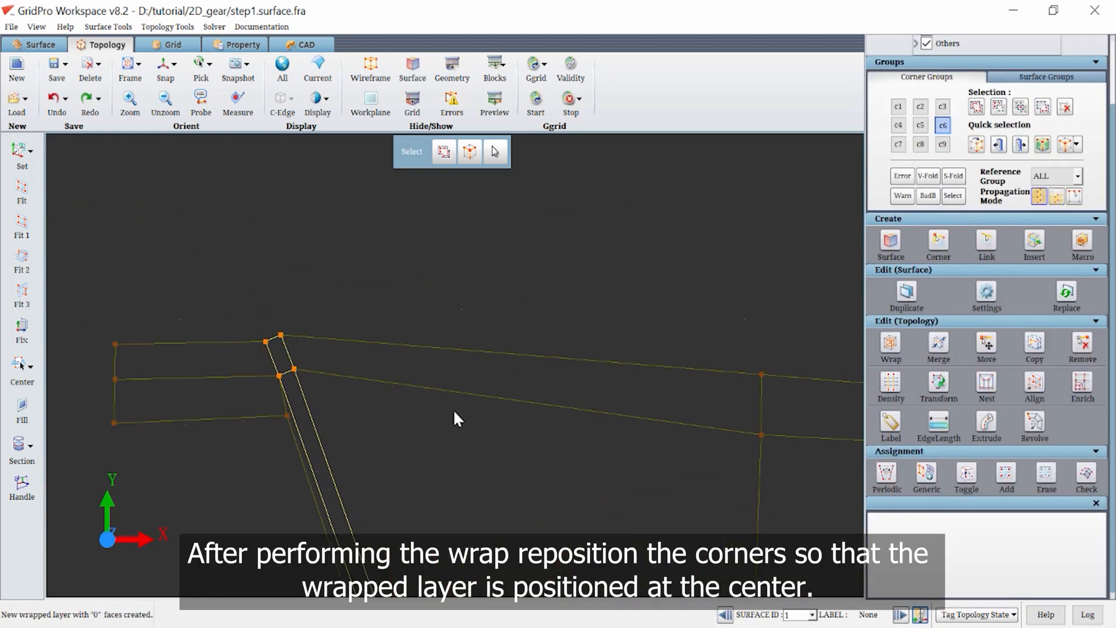
{"action": "left_click_drag", "start_coordinate": [292, 371], "coordinate": [488, 398]}
{"action": "left_click_drag", "start_coordinate": [277, 335], "coordinate": [318, 344]}
{"action": "left_click_drag", "start_coordinate": [276, 375], "coordinate": [316, 376]}
Raise the lower corners of the wrapped layer toward the centre of the tooth gap's upper half.
{"action": "scroll", "coordinate": [479, 479], "scroll_direction": "down", "scroll_amount": 5}
{"action": "middle_click_drag", "start_coordinate": [480, 479], "coordinate": [473, 373]}
{"action": "left_click_drag", "start_coordinate": [463, 465], "coordinate": [484, 397]}
{"action": "left_click_drag", "start_coordinate": [465, 277], "coordinate": [490, 259]}
{"action": "scroll", "coordinate": [612, 457], "scroll_direction": "up", "scroll_amount": 3}
{"action": "middle_click_drag", "start_coordinate": [624, 477], "coordinate": [441, 424]}
{"action": "left_click_drag", "start_coordinate": [461, 471], "coordinate": [467, 354]}
{"action": "left_click_drag", "start_coordinate": [717, 485], "coordinate": [645, 366]}
Move the two upper-right corners of the wrapped layer inward and deactivate corner group C6.
{"action": "middle_click_drag", "start_coordinate": [857, 243], "coordinate": [688, 340]}
{"action": "left_click_drag", "start_coordinate": [688, 332], "coordinate": [491, 326]}
{"action": "left_click_drag", "start_coordinate": [690, 301], "coordinate": [492, 289]}
{"action": "left_click_drag", "start_coordinate": [491, 326], "coordinate": [487, 319]}
{"action": "scroll", "coordinate": [375, 454], "scroll_direction": "down", "scroll_amount": 5}
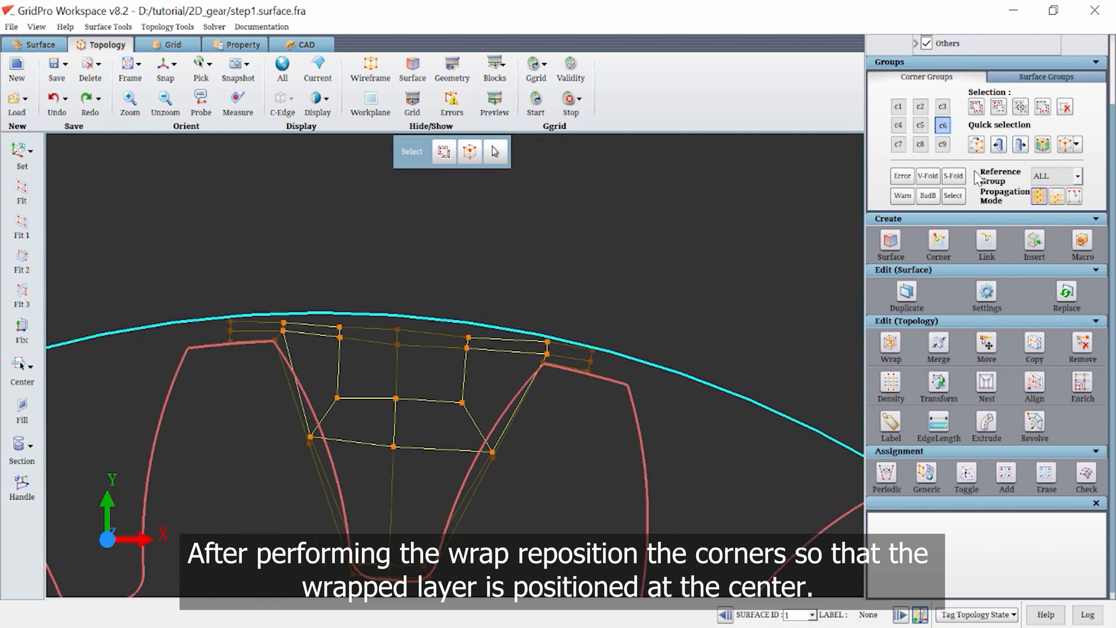
{"action": "left_click", "coordinate": [942, 125]}
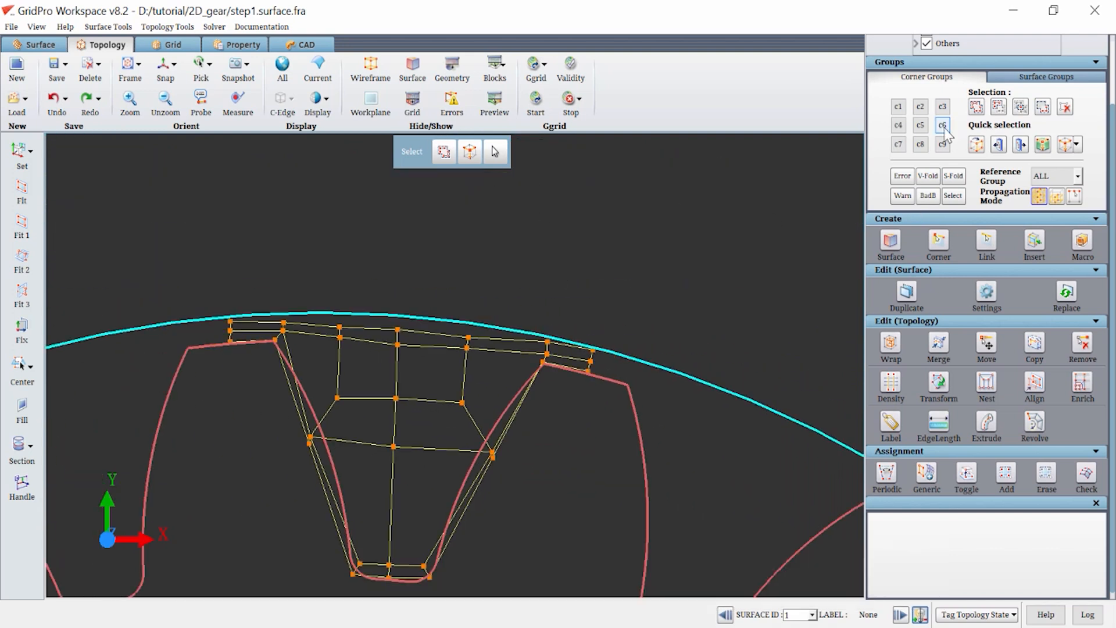
Preview the grid on the tooth-gap blocks and examine the cell distribution along the flanks and upper region.
{"action": "left_click", "coordinate": [494, 99]}
{"action": "scroll", "coordinate": [558, 395], "scroll_direction": "up", "scroll_amount": 3}
{"action": "scroll", "coordinate": [577, 445], "scroll_direction": "down", "scroll_amount": 5}
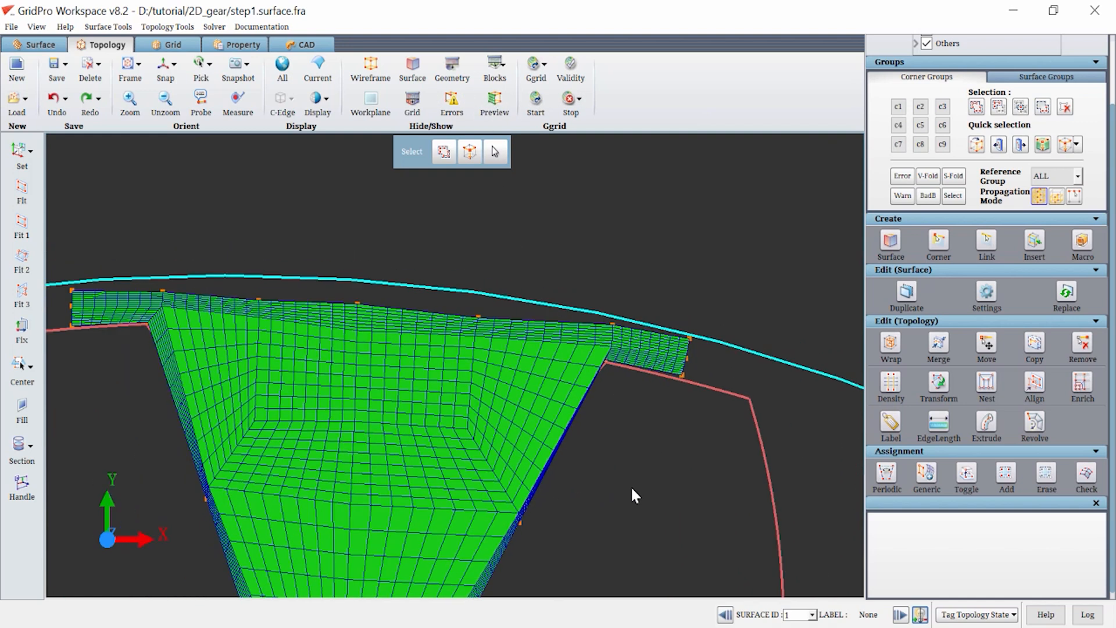
{"action": "scroll", "coordinate": [616, 370], "scroll_direction": "up", "scroll_amount": 2}
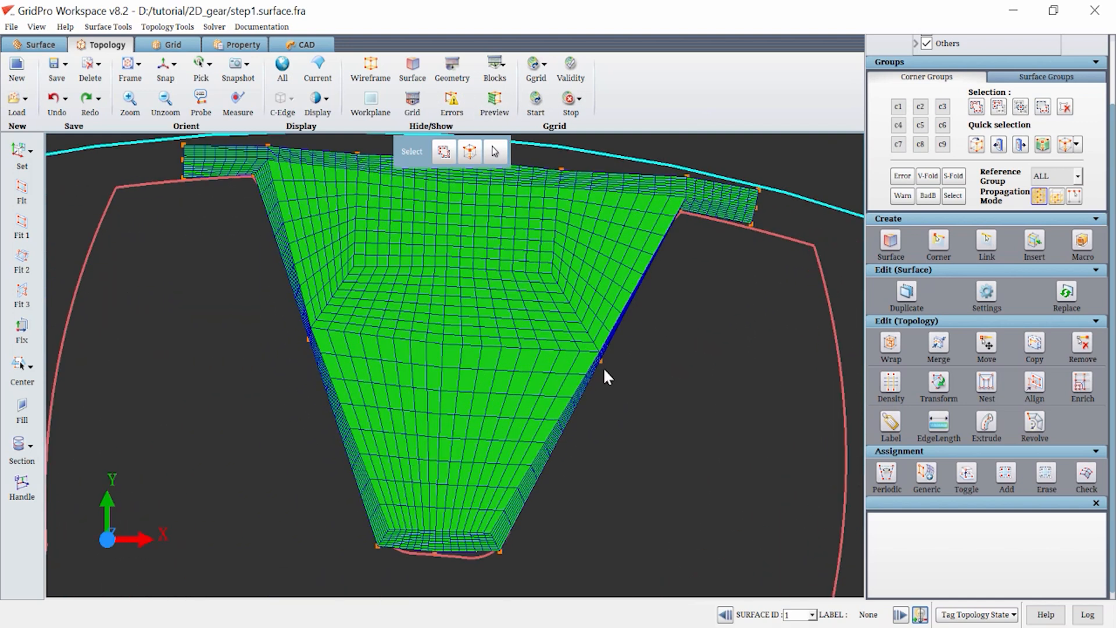
Set the density of the long edges running down the lower half of the tooth gap to 16.
{"action": "left_click", "coordinate": [891, 385]}
{"action": "left_click", "coordinate": [480, 102]}
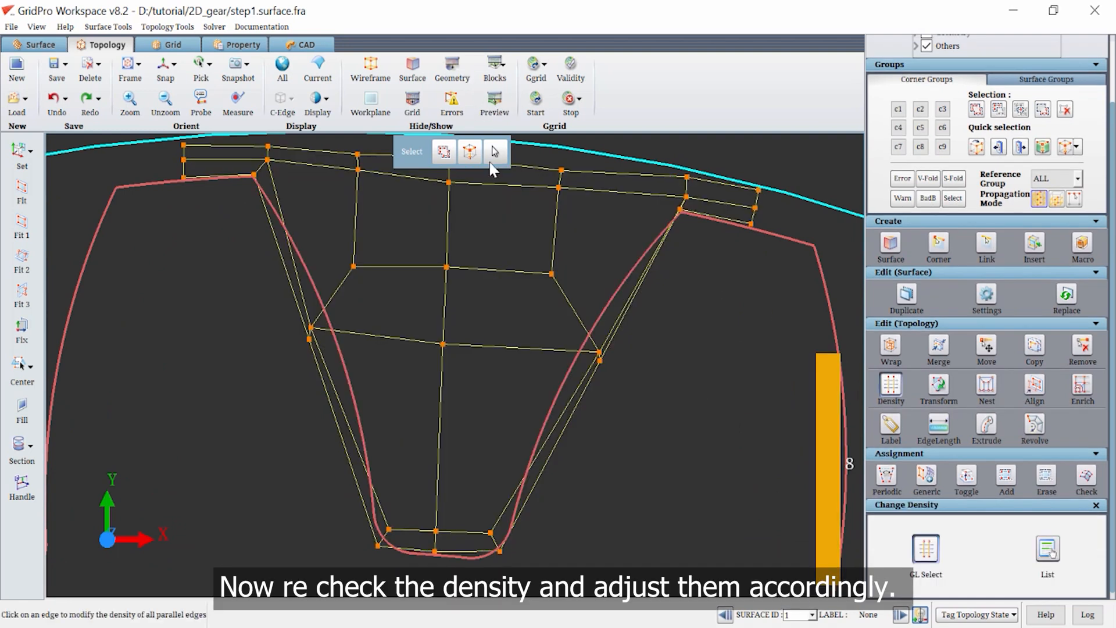
{"action": "left_click", "coordinate": [440, 391]}
{"action": "type", "text": "16"}
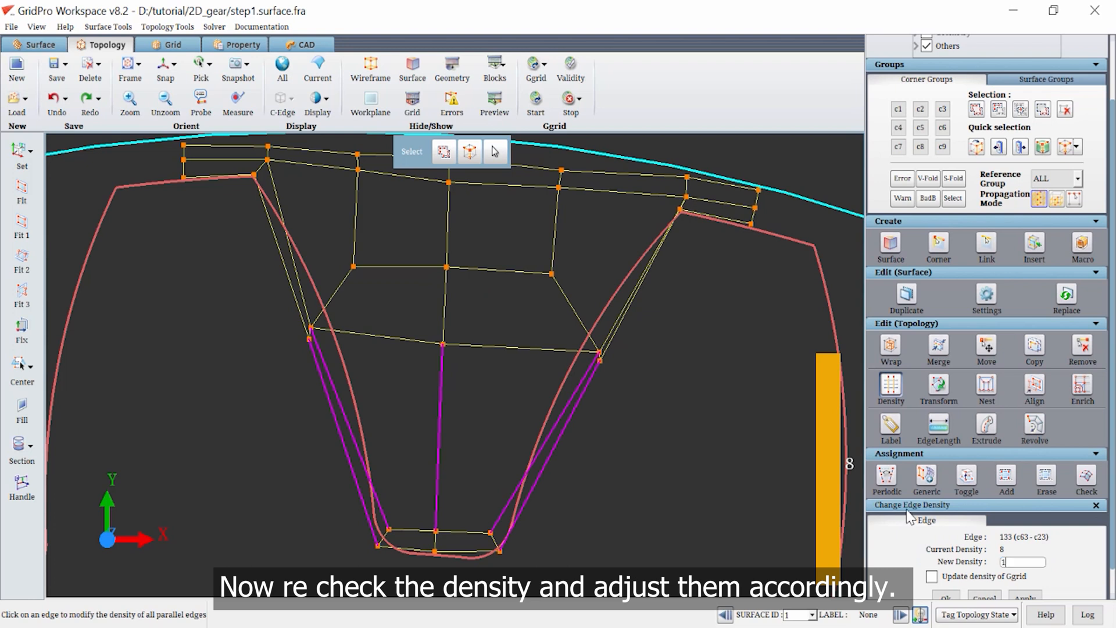
{"action": "scroll", "coordinate": [1025, 575], "scroll_direction": "down", "scroll_amount": 1}
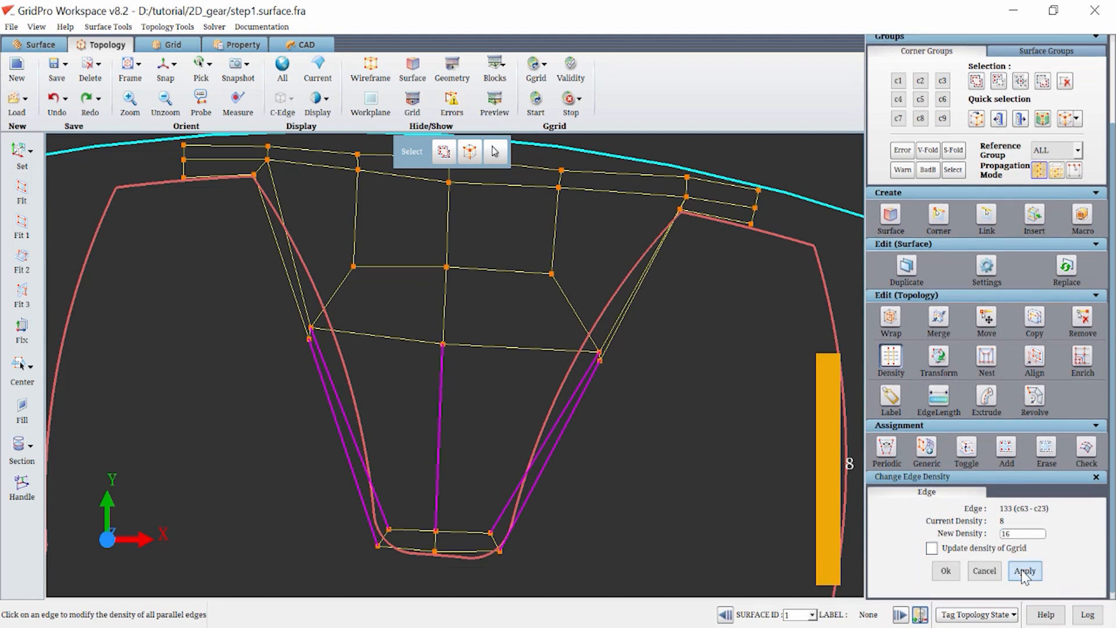
{"action": "left_click", "coordinate": [1021, 569]}
{"action": "scroll", "coordinate": [755, 374], "scroll_direction": "down", "scroll_amount": 1}
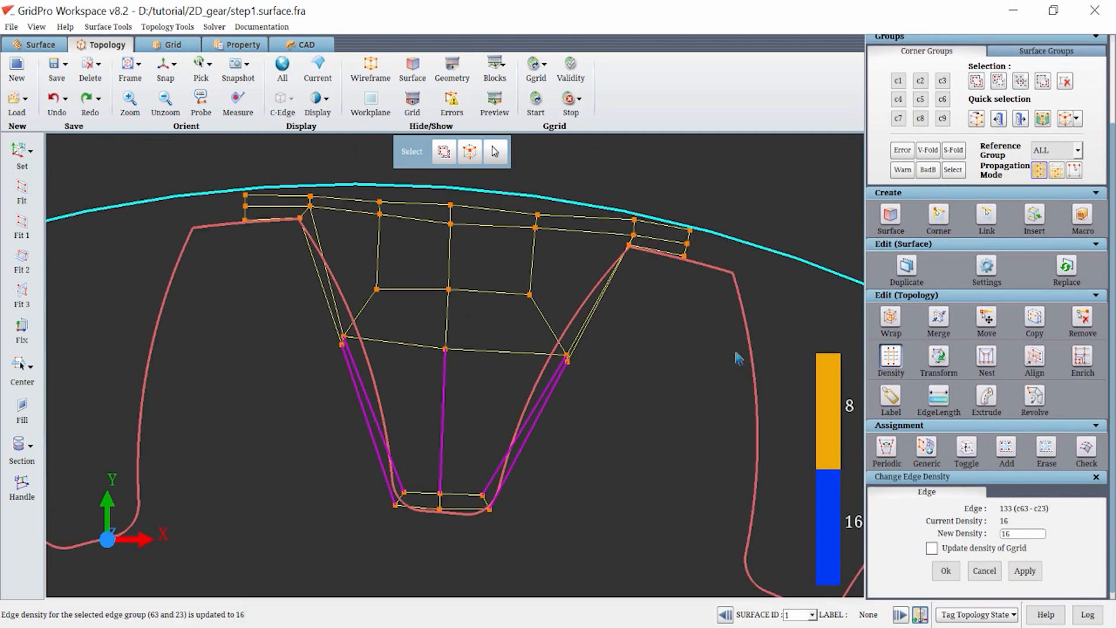
{"action": "scroll", "coordinate": [737, 357], "scroll_direction": "down", "scroll_amount": 1}
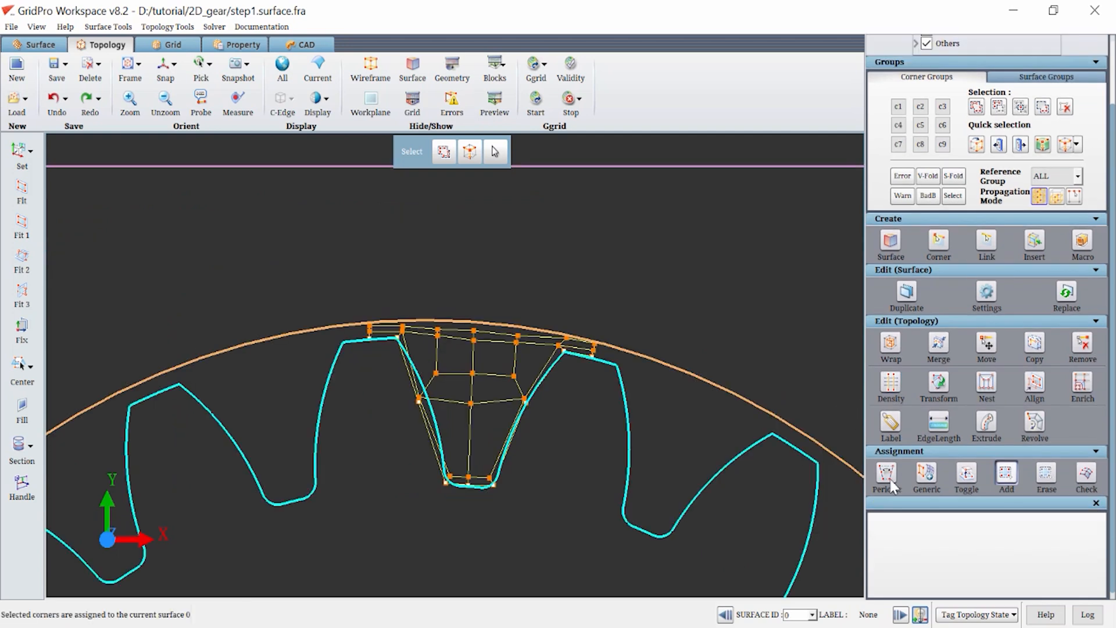
Assign rotational periodicity of 18 degrees about the Z-axis to periodic Pair 1 at the two ends of the block topology.
{"action": "left_click", "coordinate": [887, 473]}
{"action": "scroll", "coordinate": [945, 440], "scroll_direction": "down", "scroll_amount": 3}
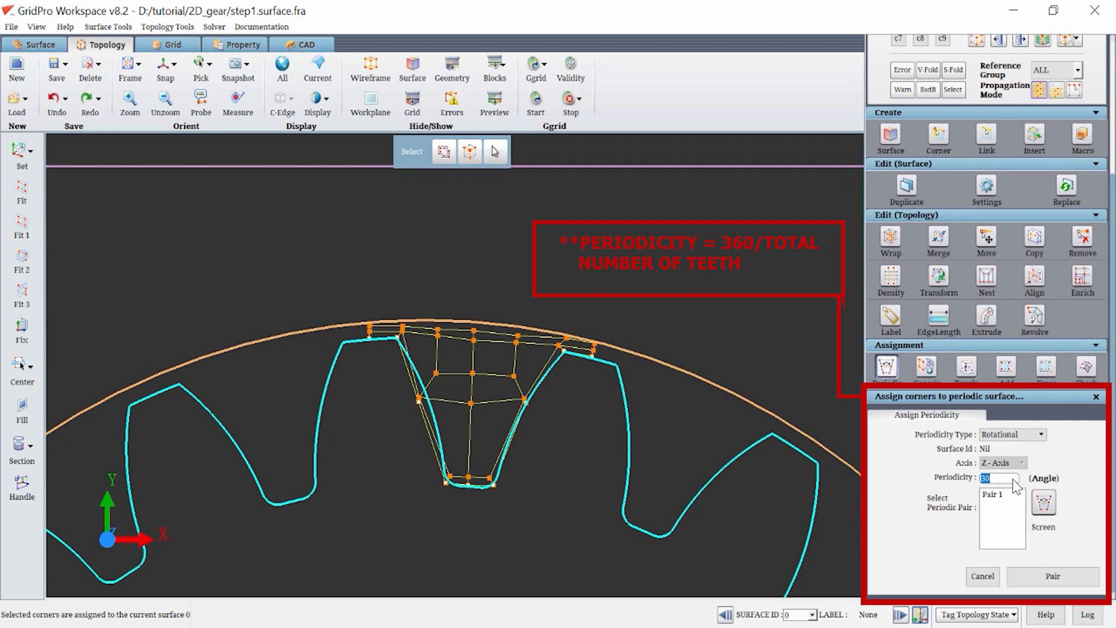
{"action": "type", "text": "8"}
{"action": "left_click", "coordinate": [991, 494]}
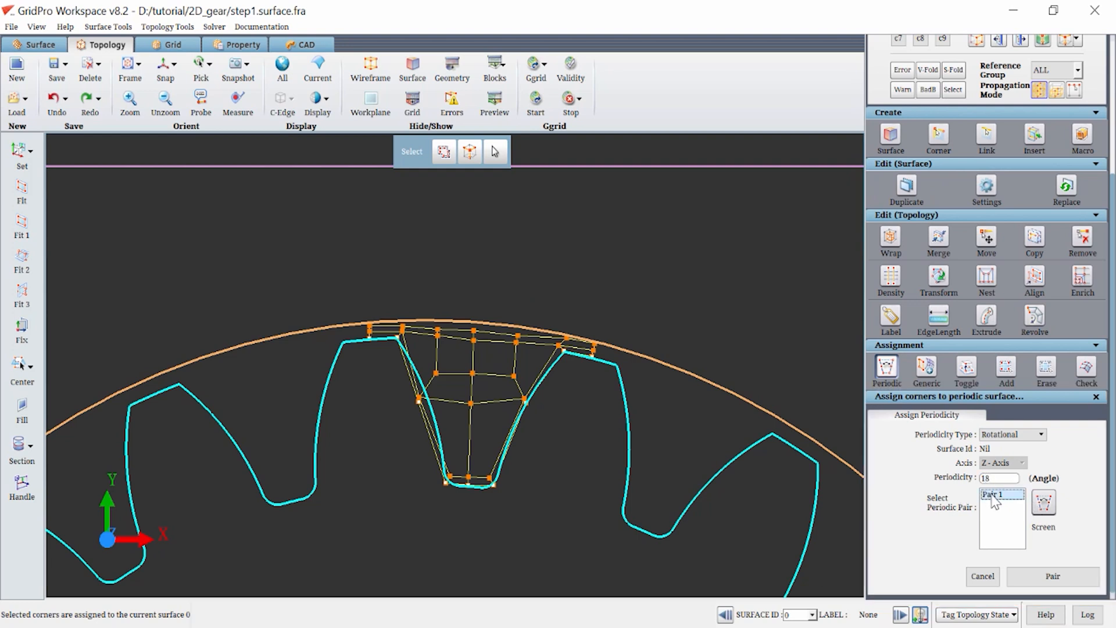
{"action": "left_click", "coordinate": [1053, 576]}
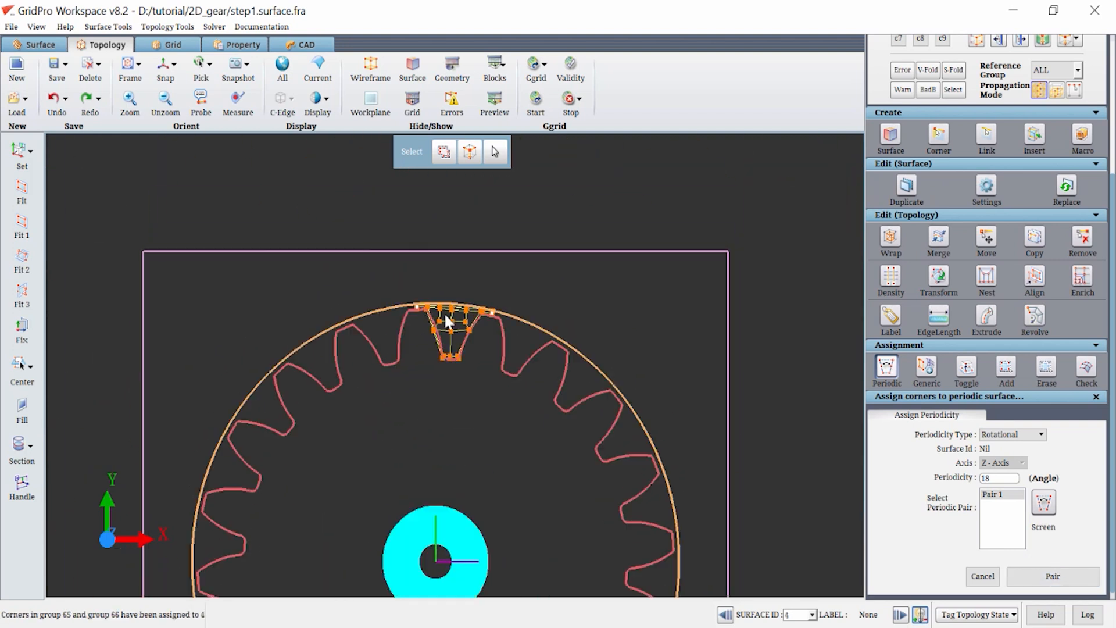
{"action": "scroll", "coordinate": [444, 312], "scroll_direction": "up", "scroll_amount": 5}
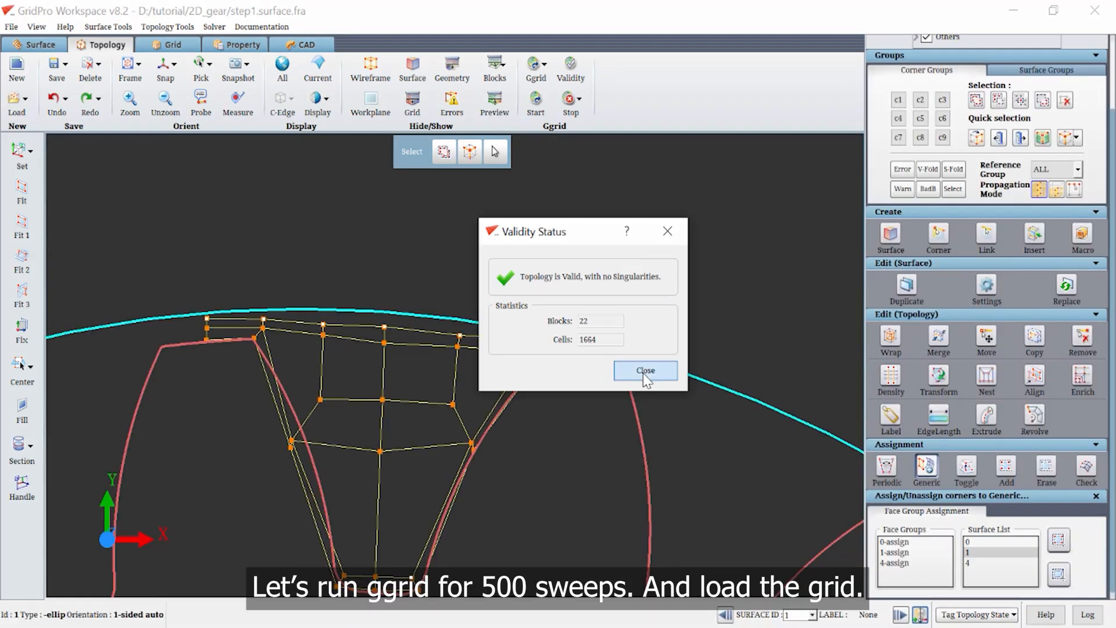
Dismiss the validity report and run Ggrid with the process set to stop at 500 sweeps.
{"action": "left_click", "coordinate": [645, 365]}
{"action": "left_click", "coordinate": [537, 100]}
{"action": "double_click", "coordinate": [605, 363]}
{"action": "type", "text": "500"}
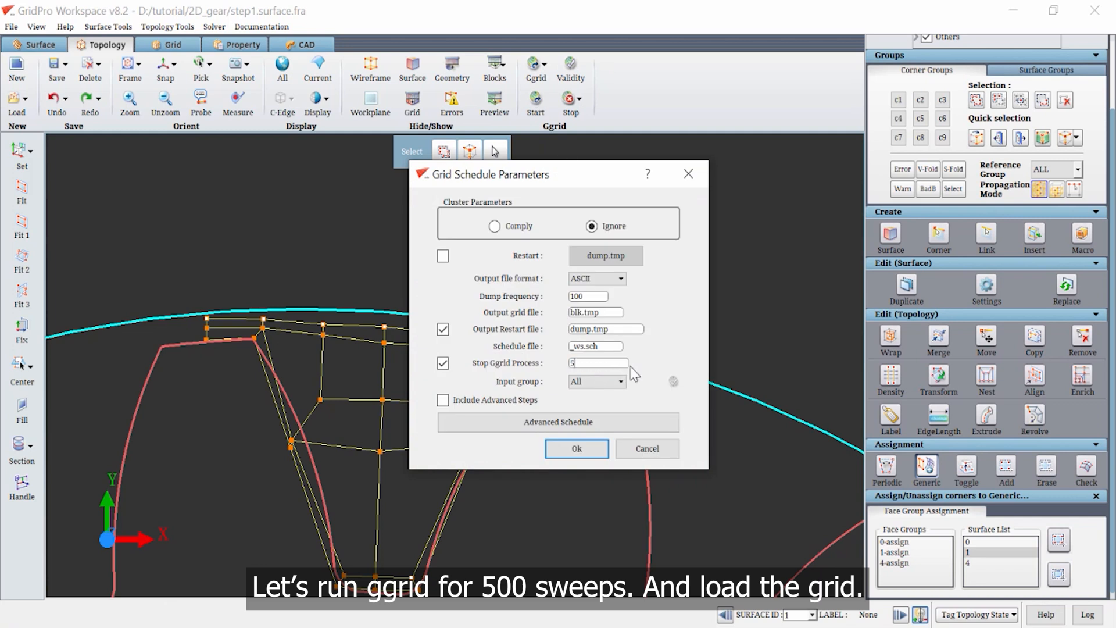
{"action": "left_click", "coordinate": [576, 448]}
{"action": "left_click", "coordinate": [465, 367]}
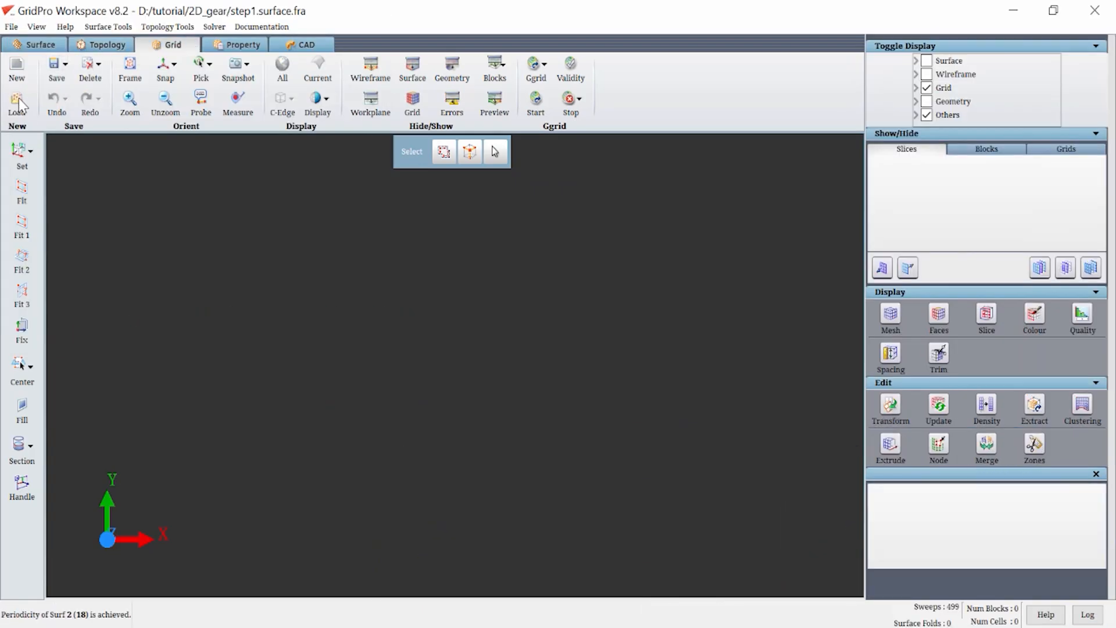
Load the generated periodic grid file blk.tmp and frame it for inspection.
{"action": "left_click", "coordinate": [19, 99]}
{"action": "double_click", "coordinate": [230, 194]}
{"action": "scroll", "coordinate": [447, 330], "scroll_direction": "up", "scroll_amount": 3}
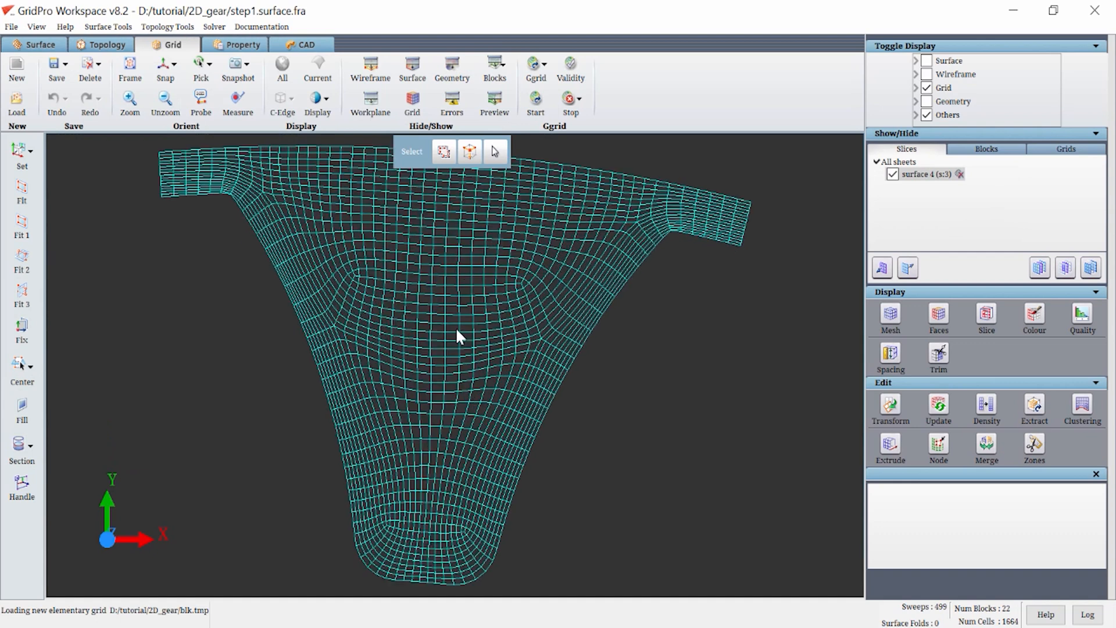
{"action": "scroll", "coordinate": [456, 327], "scroll_direction": "down", "scroll_amount": 1}
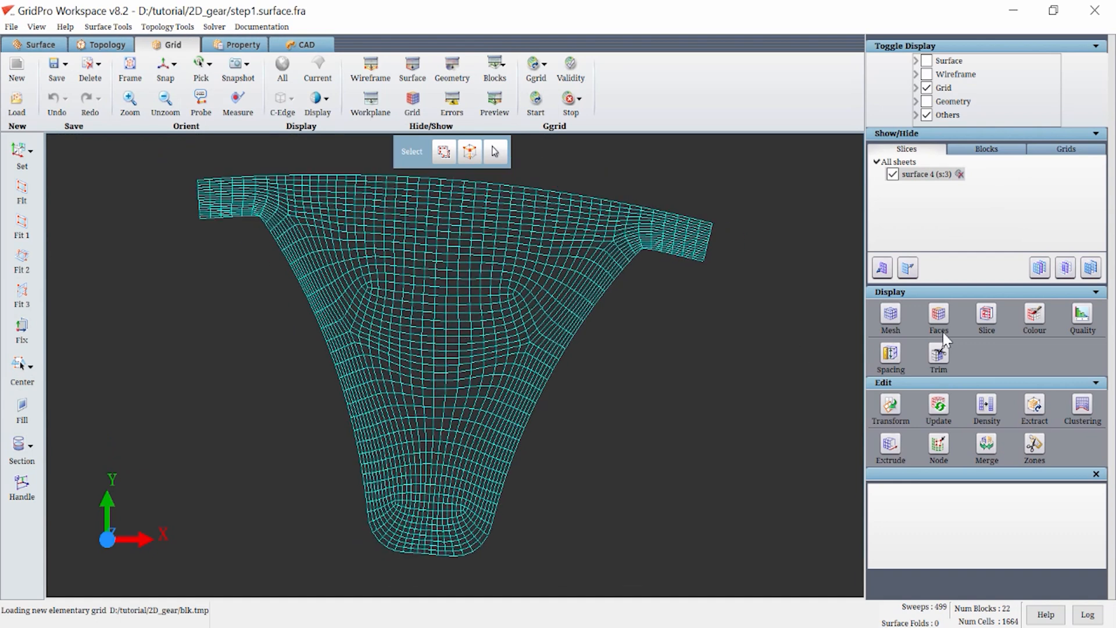
Colour the loaded grid sheet by block and close the sheet colour settings.
{"action": "left_click", "coordinate": [1034, 325]}
{"action": "left_click", "coordinate": [910, 532]}
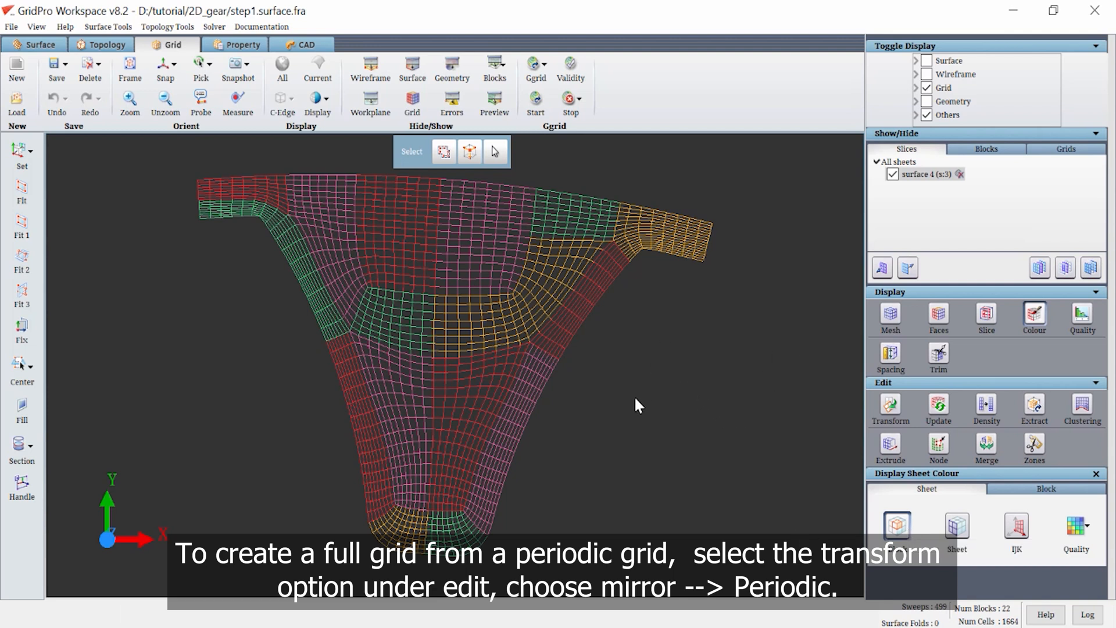
{"action": "left_click", "coordinate": [1044, 319]}
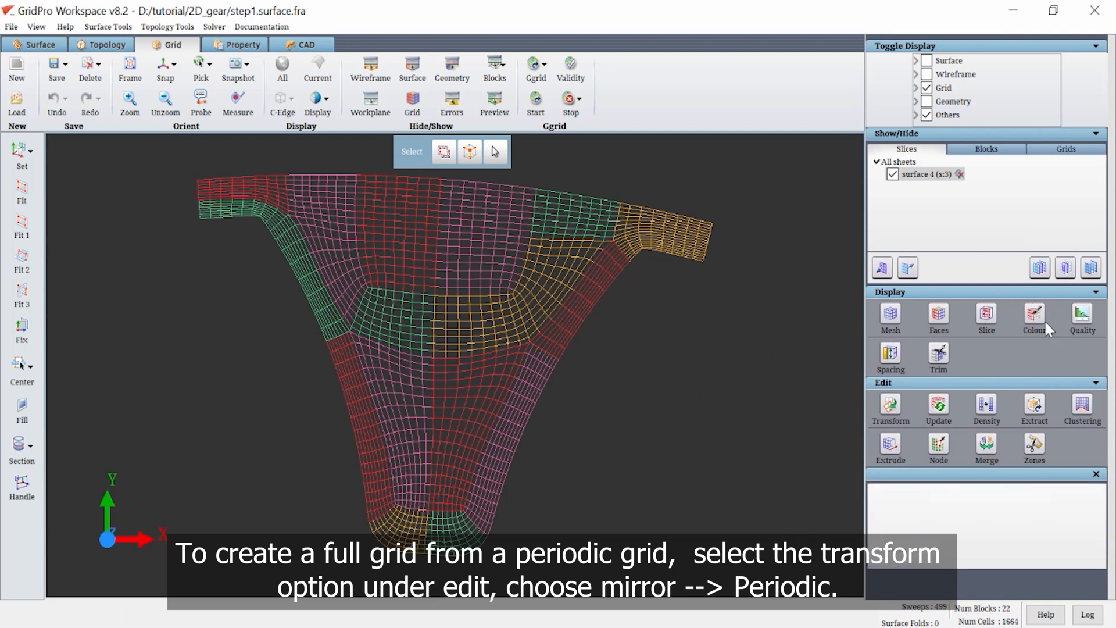
Generate the full gear grid from the periodic sector with a Mirror transform set to Periodic.
{"action": "left_click", "coordinate": [904, 409]}
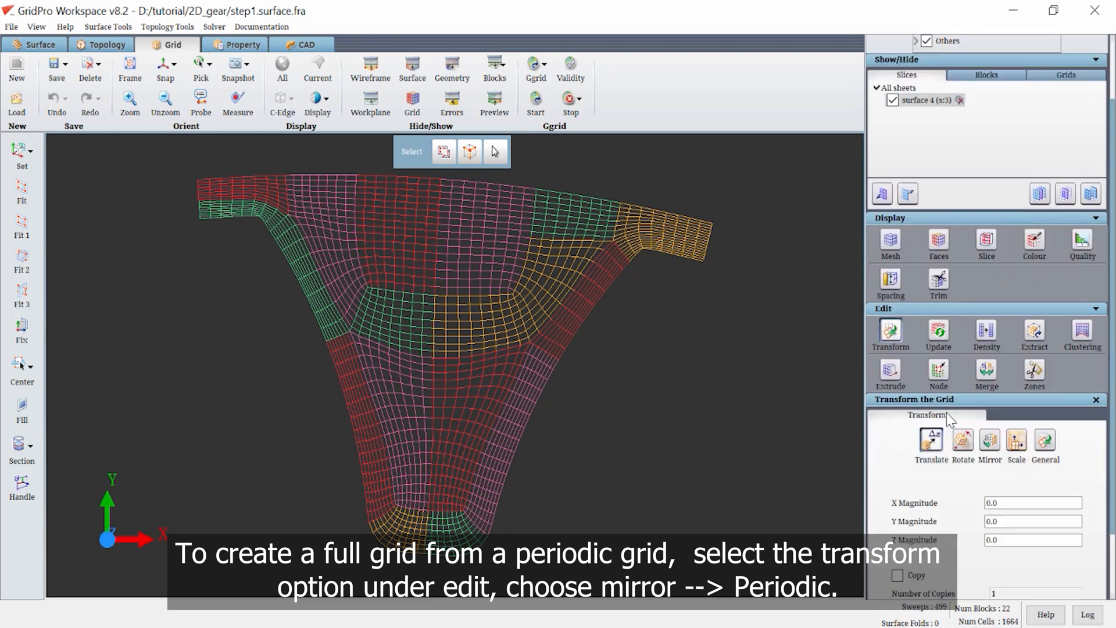
{"action": "left_click", "coordinate": [988, 446]}
{"action": "scroll", "coordinate": [994, 441], "scroll_direction": "down", "scroll_amount": 1}
{"action": "left_click", "coordinate": [1011, 401]}
{"action": "left_click", "coordinate": [1068, 571]}
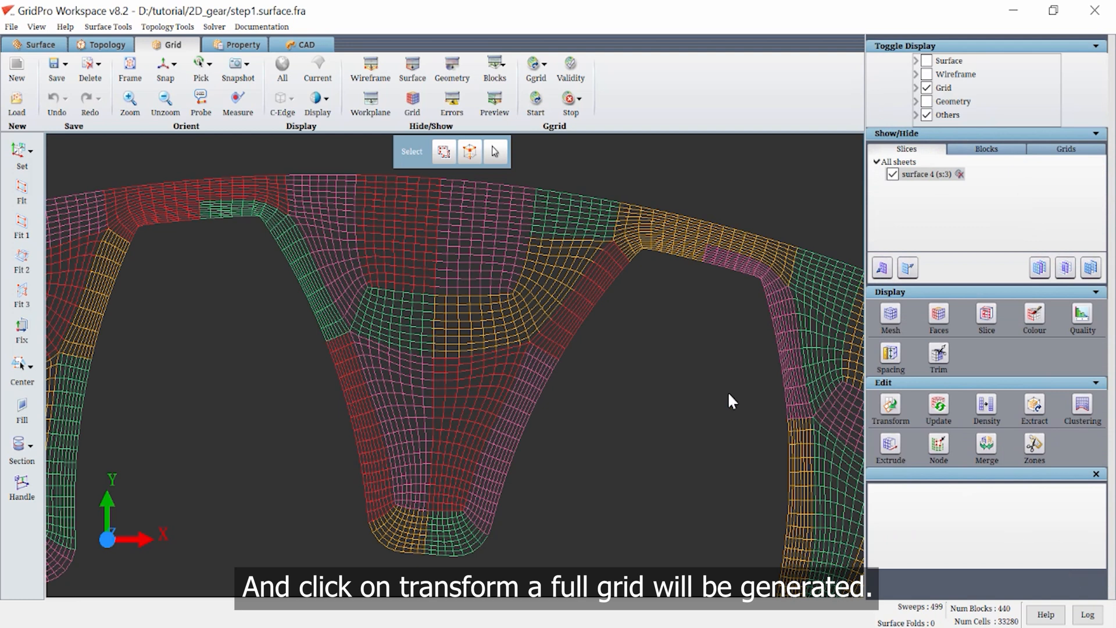
Evaluate the quality of the full gear grid, including skew and folds, and close the report.
{"action": "scroll", "coordinate": [727, 390], "scroll_direction": "down", "scroll_amount": 5}
{"action": "middle_click_drag", "start_coordinate": [546, 461], "coordinate": [570, 366]}
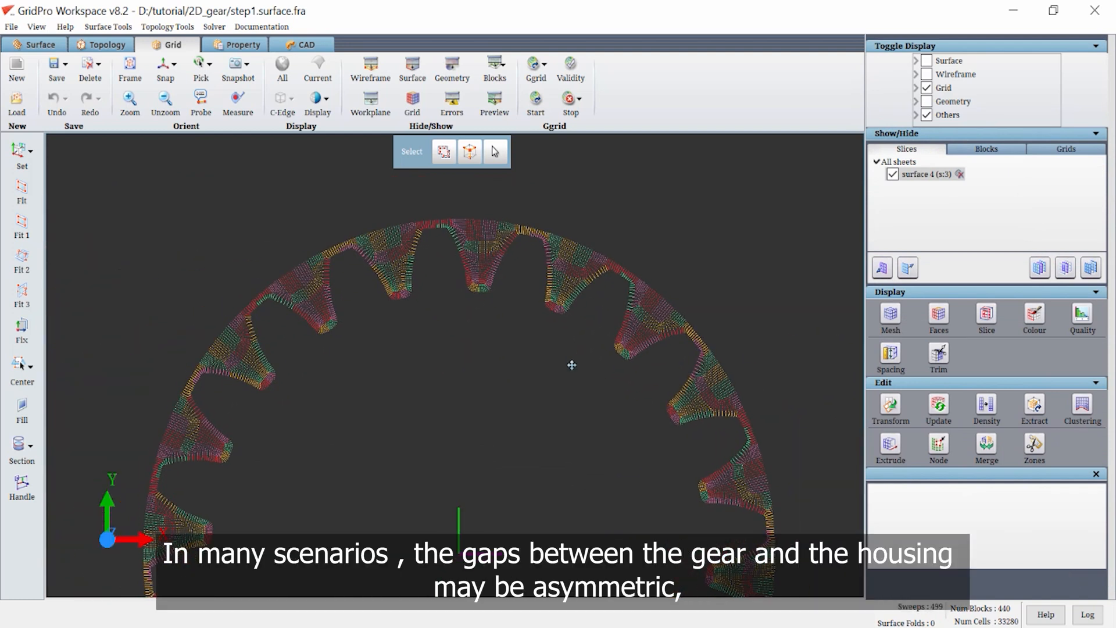
{"action": "left_click", "coordinate": [1082, 315]}
{"action": "left_click", "coordinate": [625, 474]}
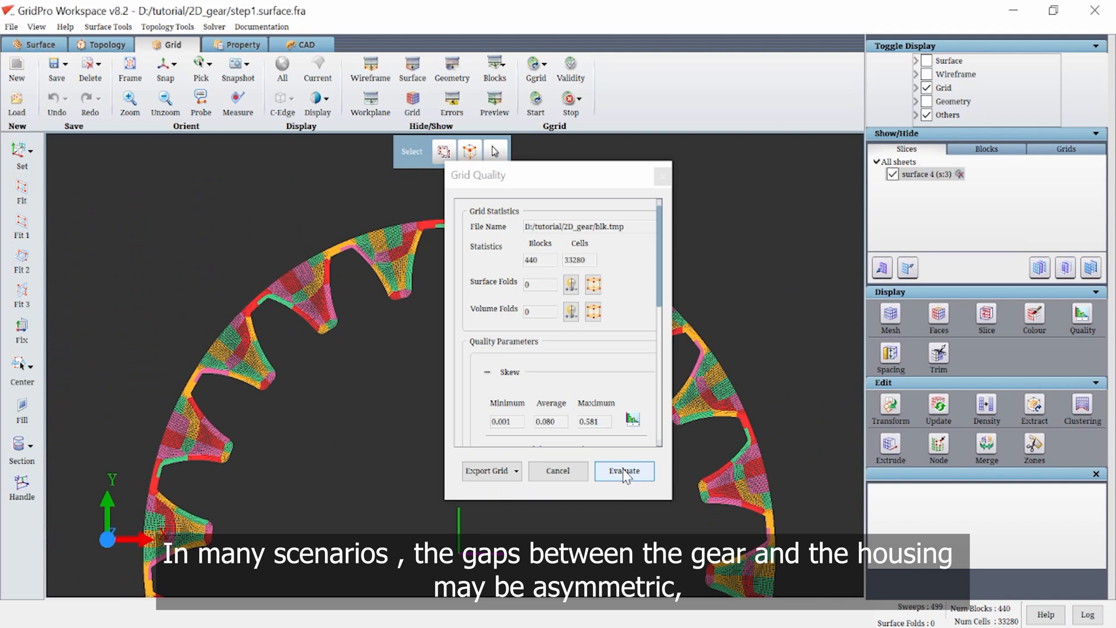
{"action": "left_click", "coordinate": [661, 176]}
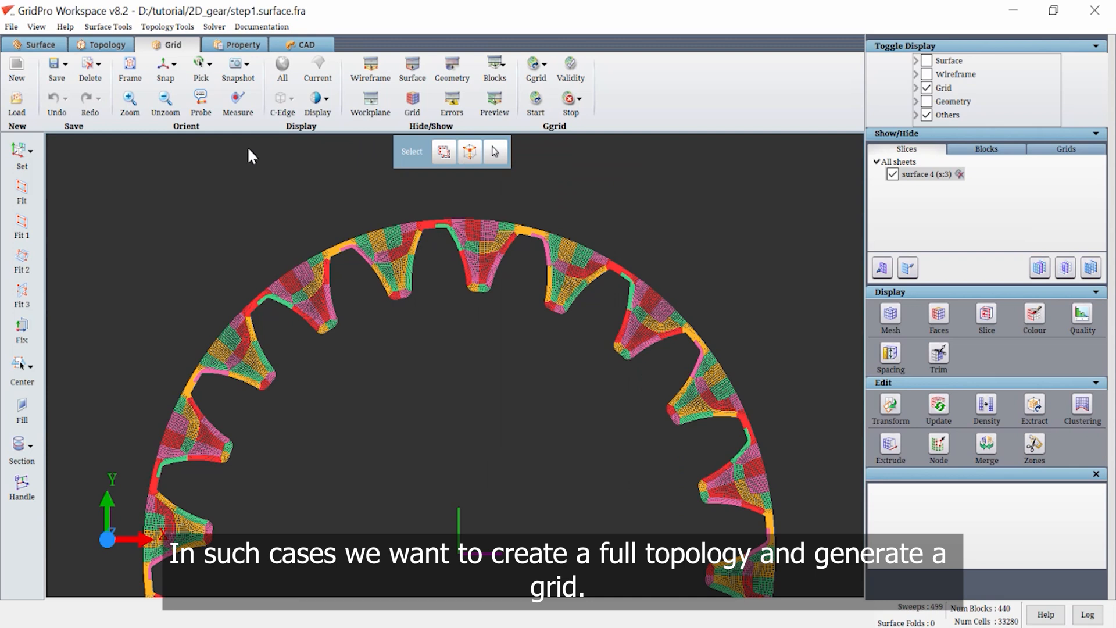
Return to the topology and put all corners of the tooth-gap topology into corner group C5.
{"action": "left_click", "coordinate": [103, 45]}
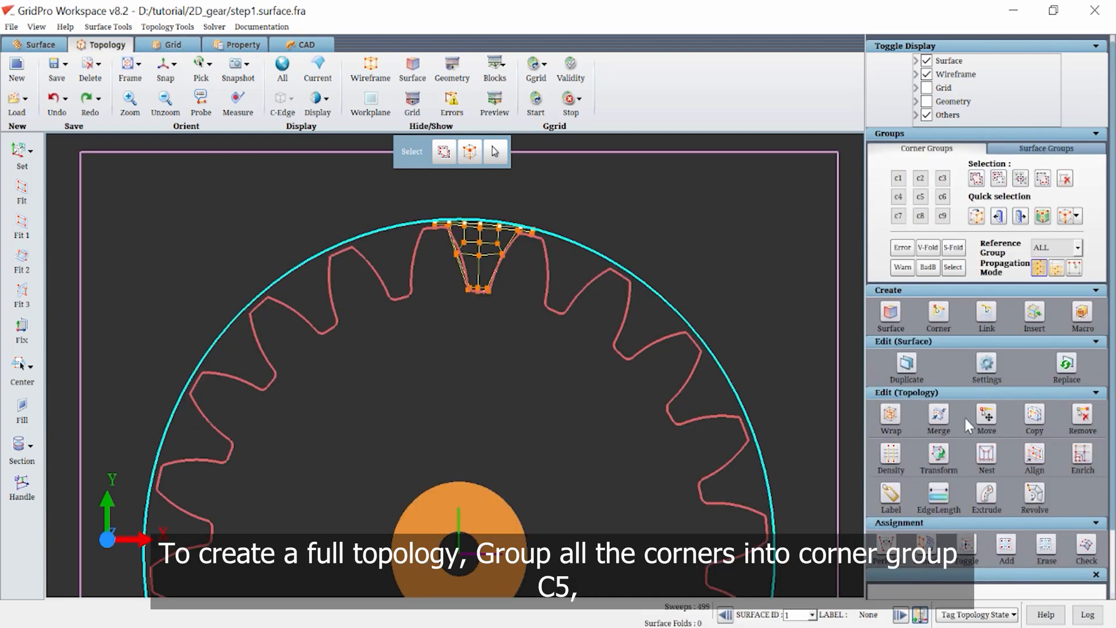
{"action": "left_click", "coordinate": [921, 196]}
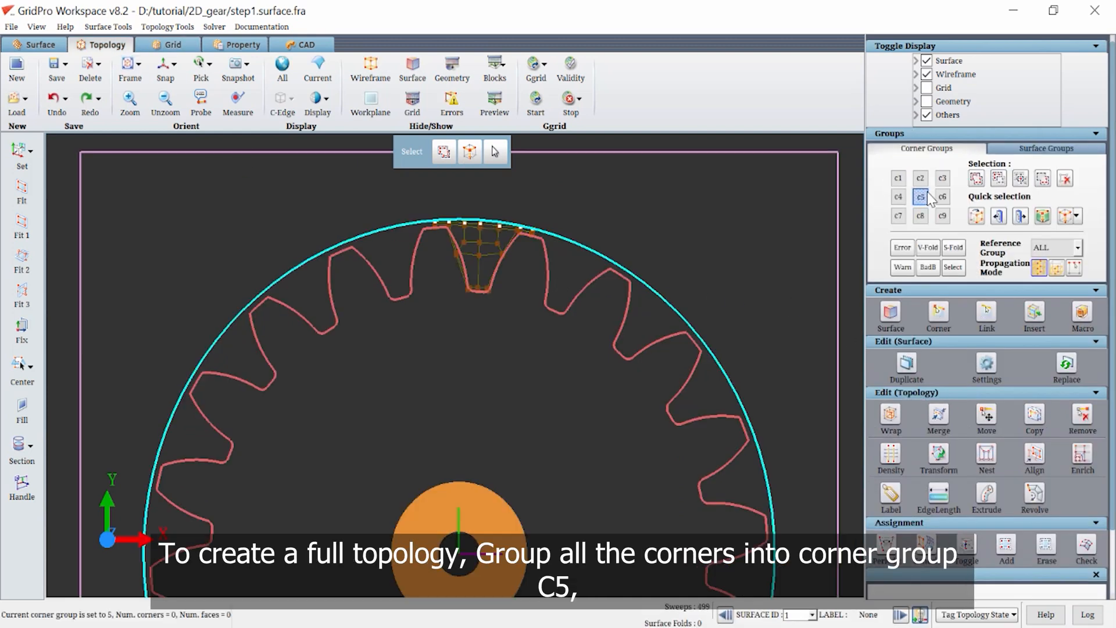
{"action": "left_click", "coordinate": [977, 179]}
{"action": "left_click", "coordinate": [699, 151]}
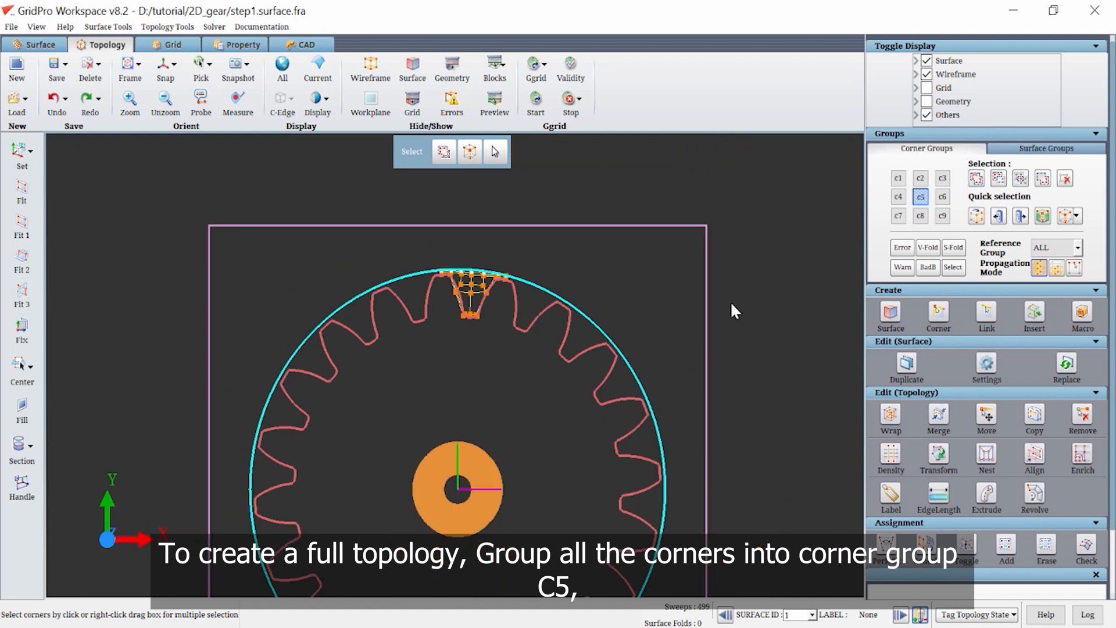
Create the complete gear topology from corner group c5 with a Rotate transform, using Periodic Topology as input and Auto inherited assignments.
{"action": "left_click", "coordinate": [945, 464]}
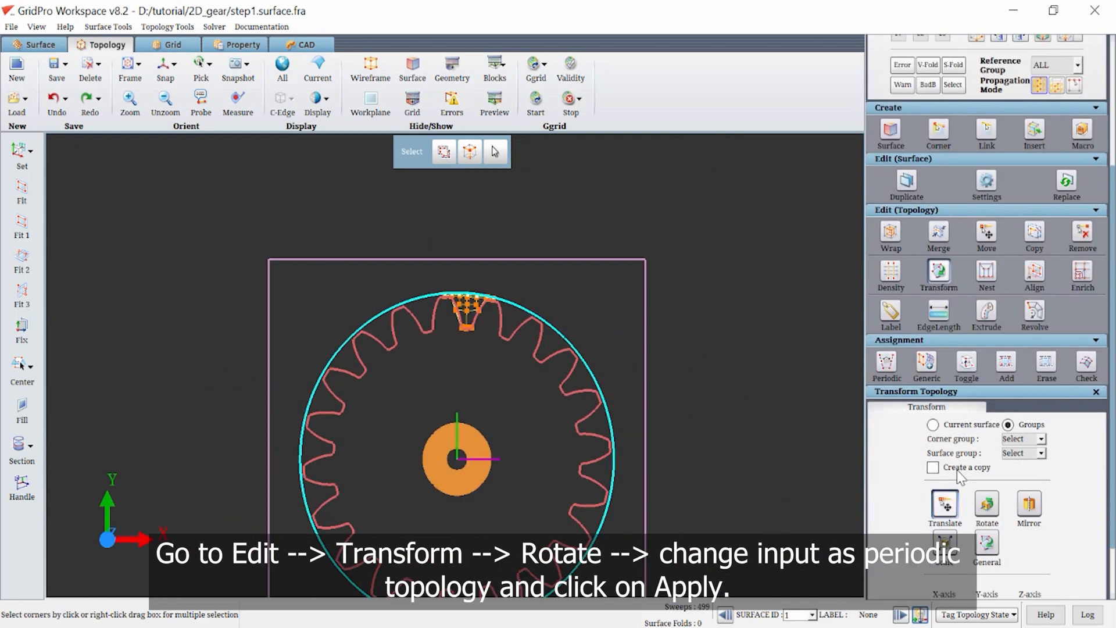
{"action": "left_click", "coordinate": [1040, 375]}
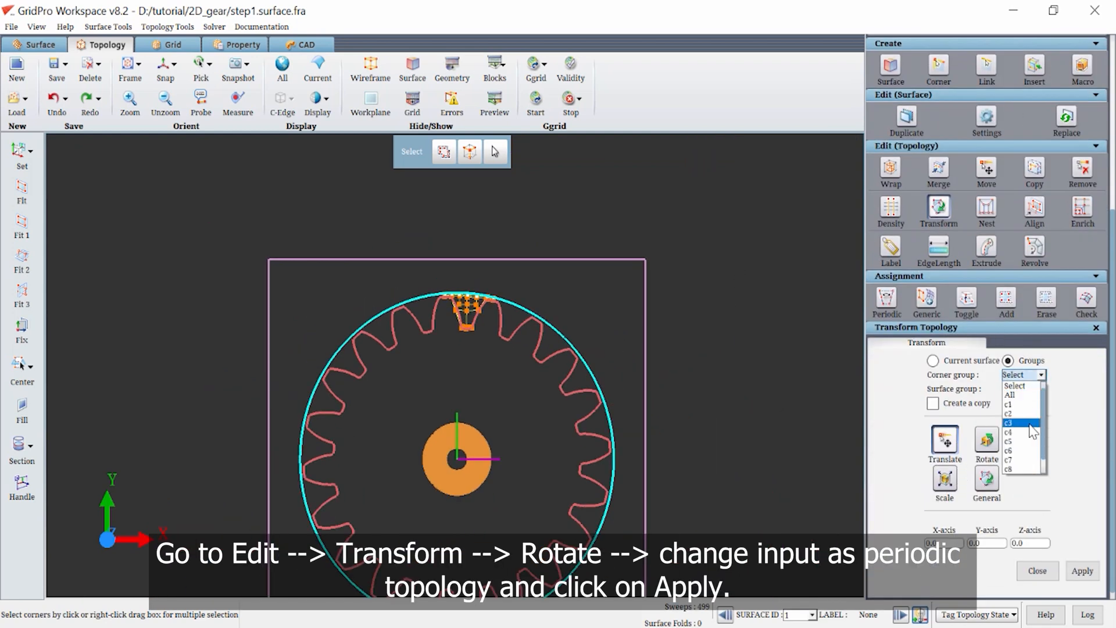
{"action": "left_click", "coordinate": [1032, 442]}
{"action": "left_click", "coordinate": [986, 440]}
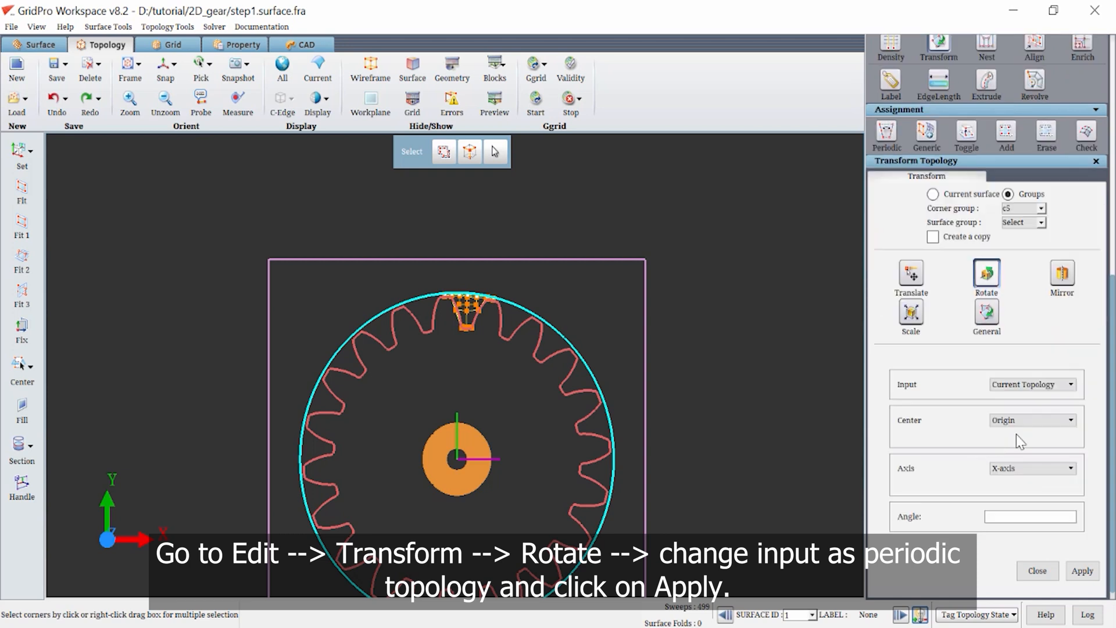
{"action": "left_click", "coordinate": [1024, 393]}
{"action": "left_click", "coordinate": [1032, 407]}
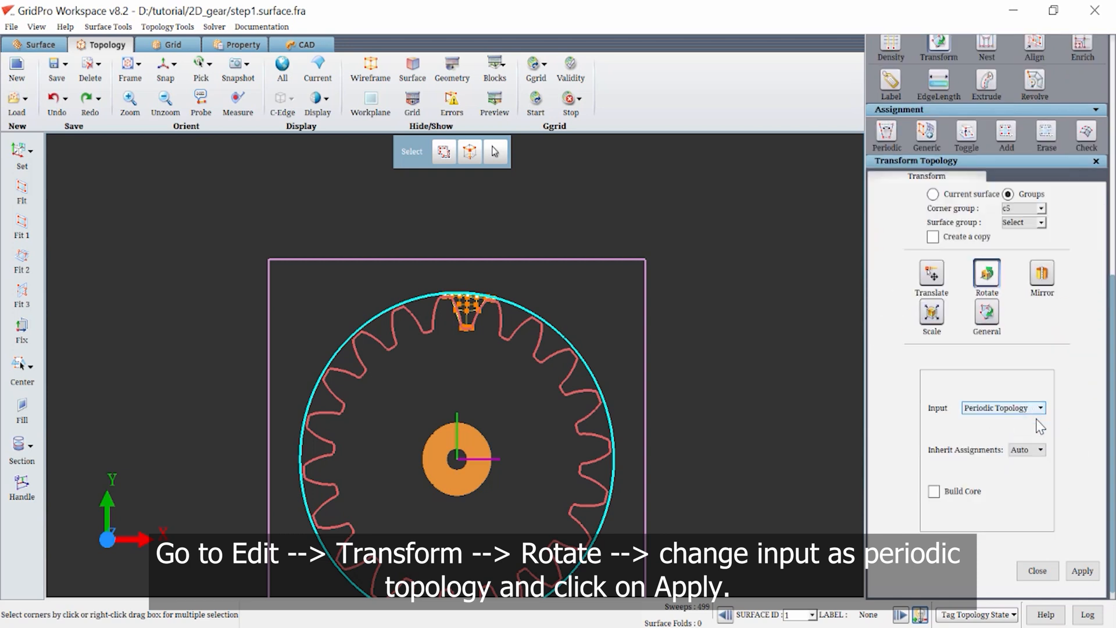
{"action": "left_click", "coordinate": [1088, 574]}
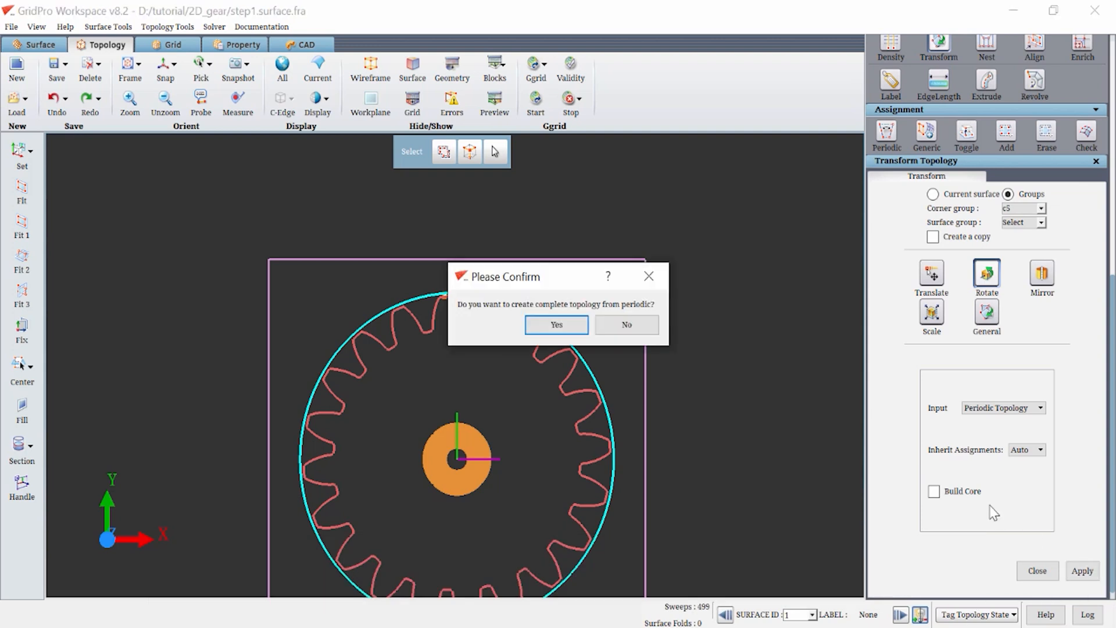
{"action": "left_click", "coordinate": [573, 325]}
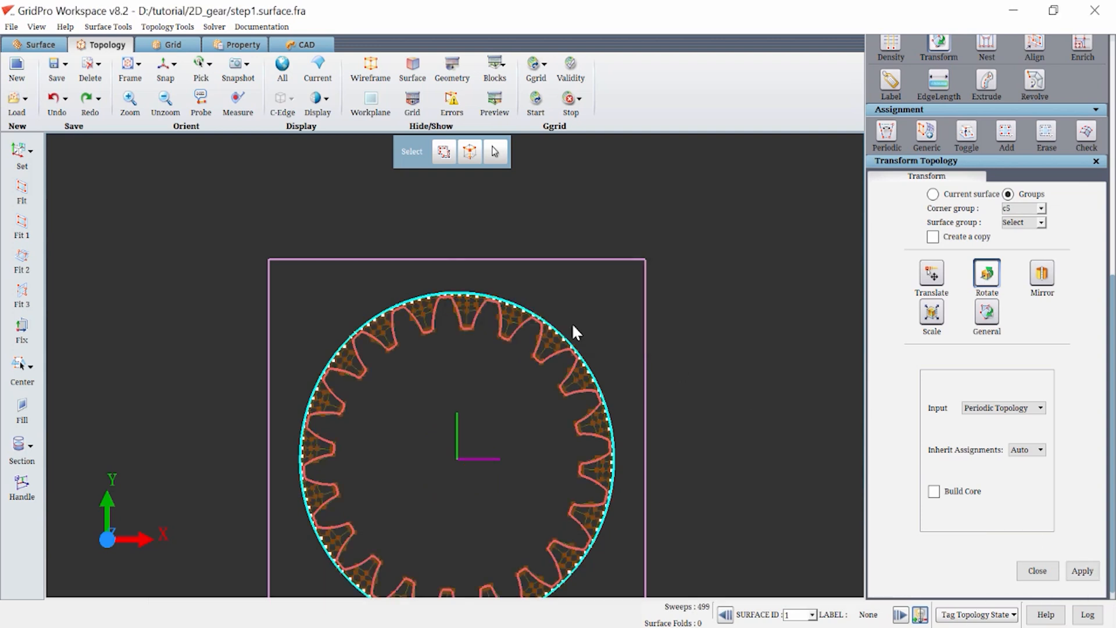
Run Ggrid on the full topology with "_full" added to the output grid file name, overwriting the schedule and dump files.
{"action": "middle_click_drag", "start_coordinate": [590, 277], "coordinate": [589, 207]}
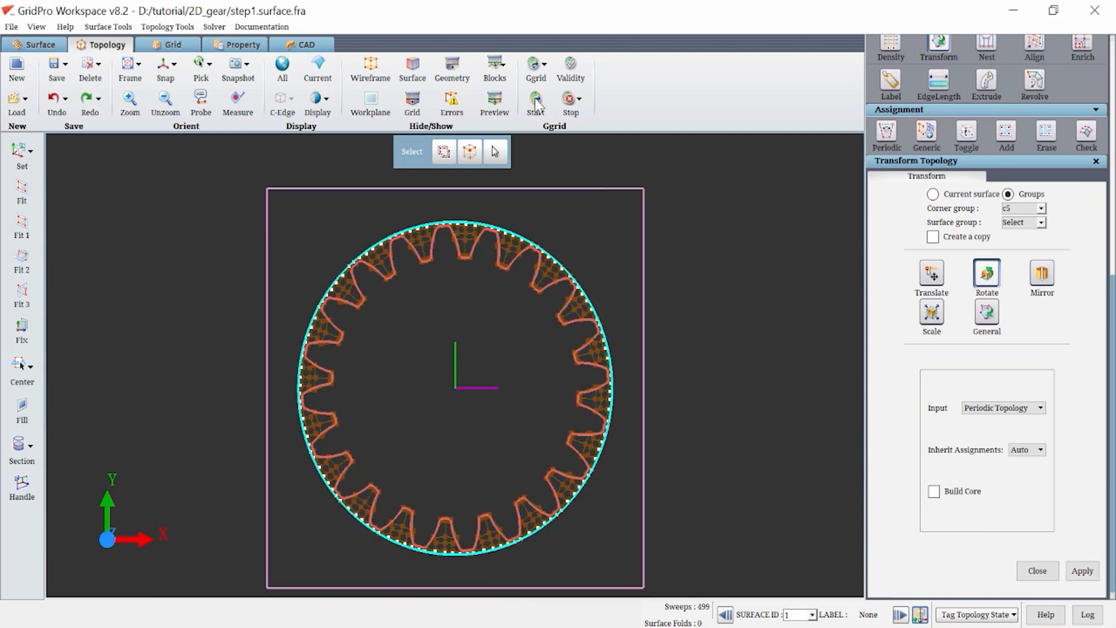
{"action": "left_click", "coordinate": [534, 100]}
{"action": "double_click", "coordinate": [592, 331]}
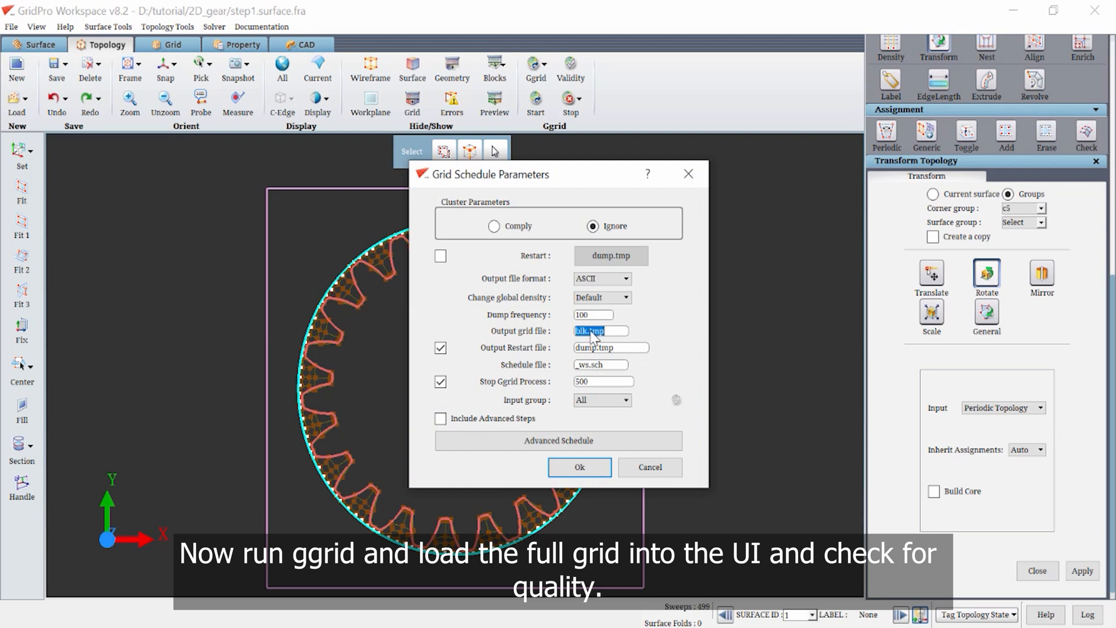
{"action": "left_click", "coordinate": [591, 331]}
{"action": "type", "text": "_full"}
{"action": "key", "text": "Return"}
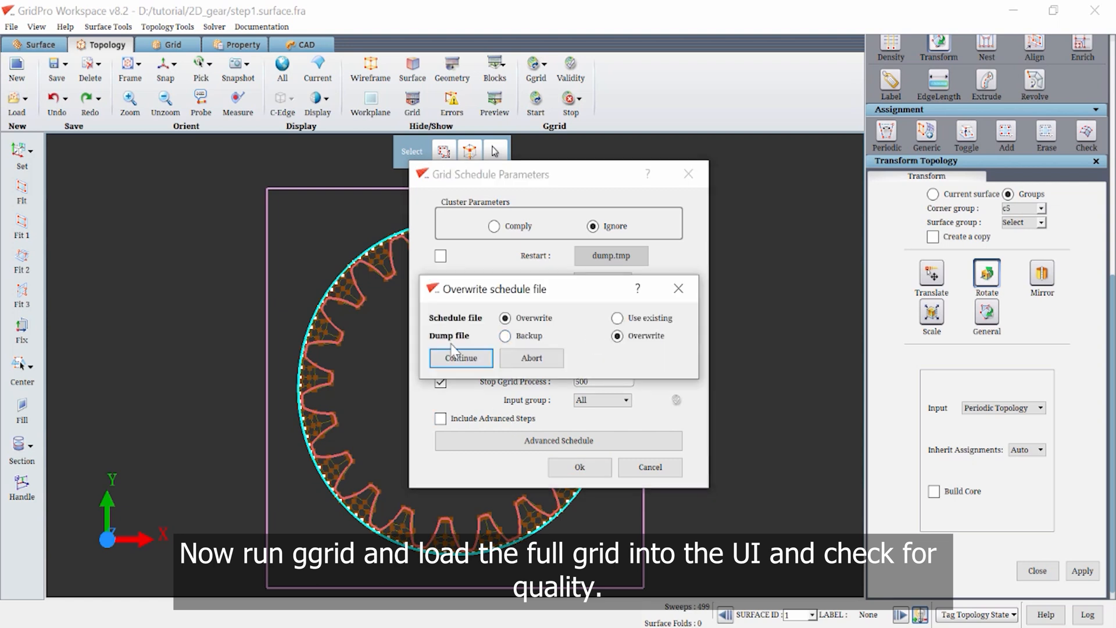
{"action": "left_click", "coordinate": [459, 357]}
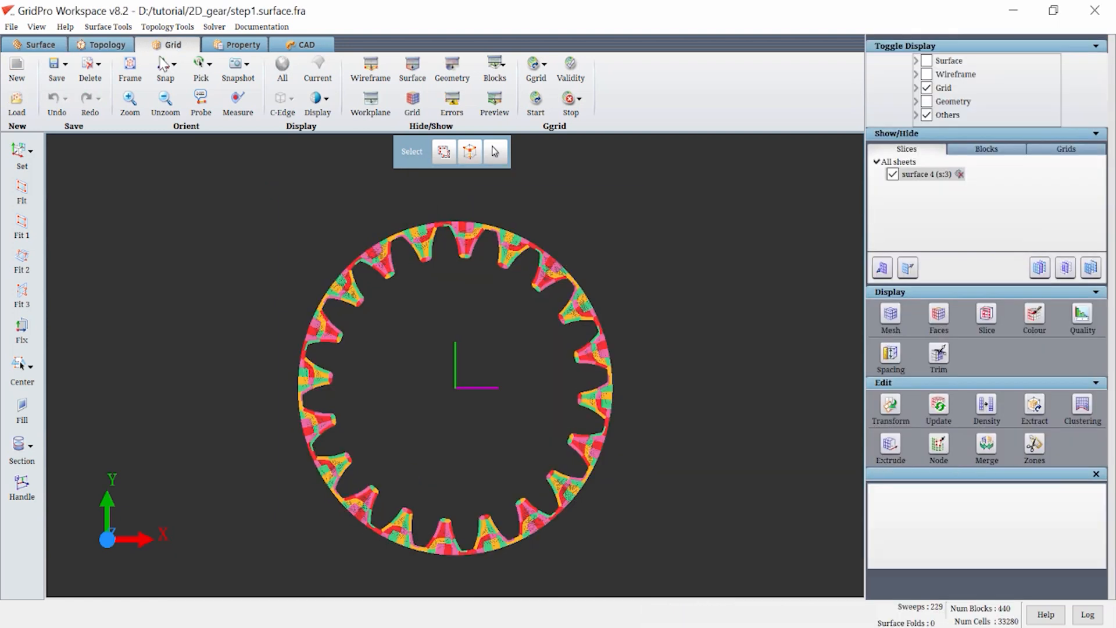
Delete the current grid and load the full gear grid file blk_full.tmp from the 2D_gear folder.
{"action": "left_click", "coordinate": [82, 72]}
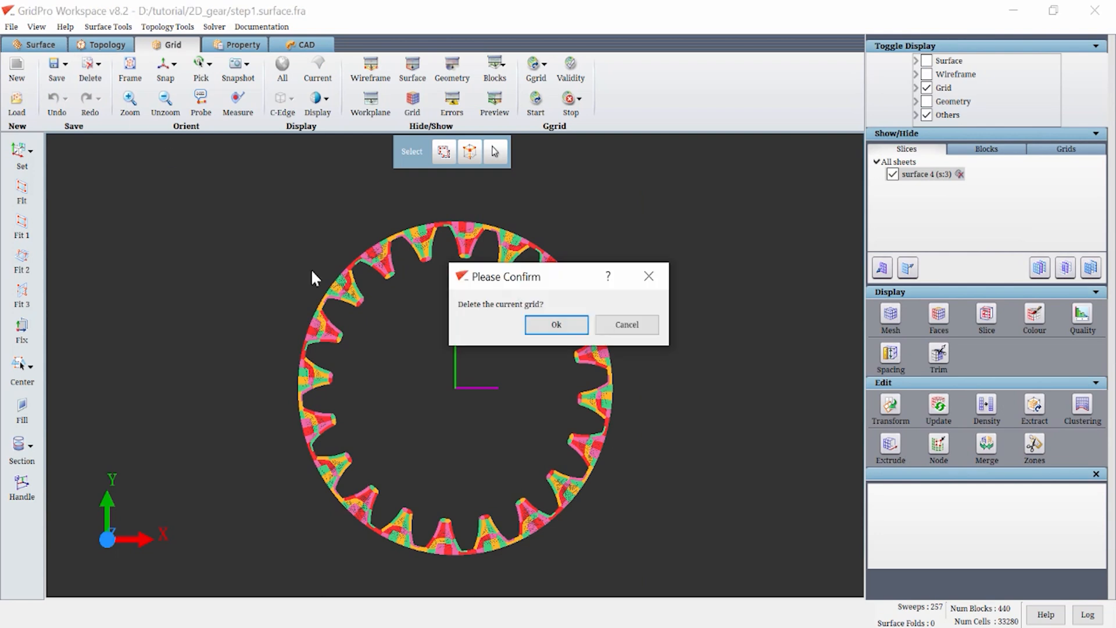
{"action": "left_click", "coordinate": [544, 326]}
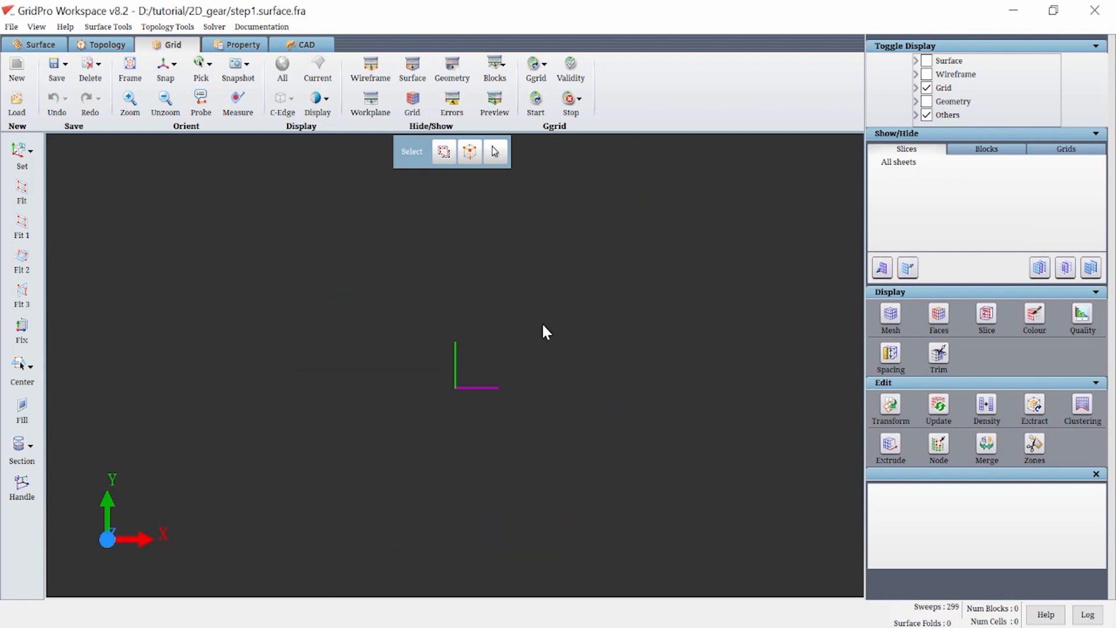
{"action": "left_click", "coordinate": [17, 110]}
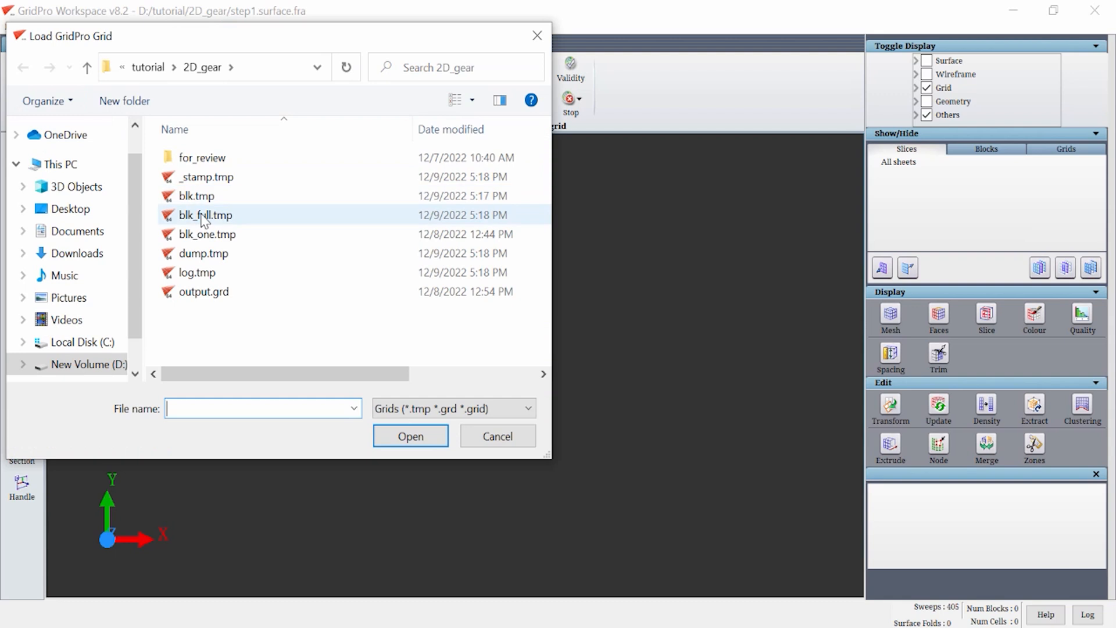
{"action": "double_click", "coordinate": [203, 216]}
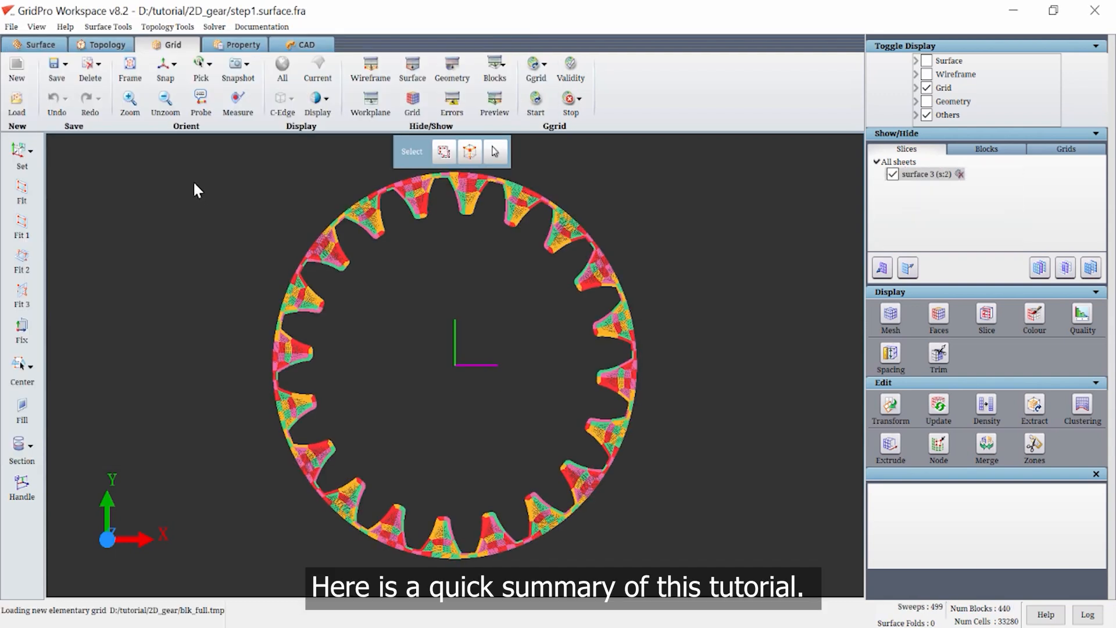
Examine the full gear grid's blocks and cells up close around the upper teeth, and evaluate the grid quality.
{"action": "scroll", "coordinate": [550, 261], "scroll_direction": "up", "scroll_amount": 3}
{"action": "middle_click_drag", "start_coordinate": [547, 318], "coordinate": [523, 458]}
{"action": "scroll", "coordinate": [498, 259], "scroll_direction": "up", "scroll_amount": 4}
{"action": "middle_click_drag", "start_coordinate": [498, 259], "coordinate": [447, 513]}
{"action": "scroll", "coordinate": [405, 378], "scroll_direction": "up", "scroll_amount": 3}
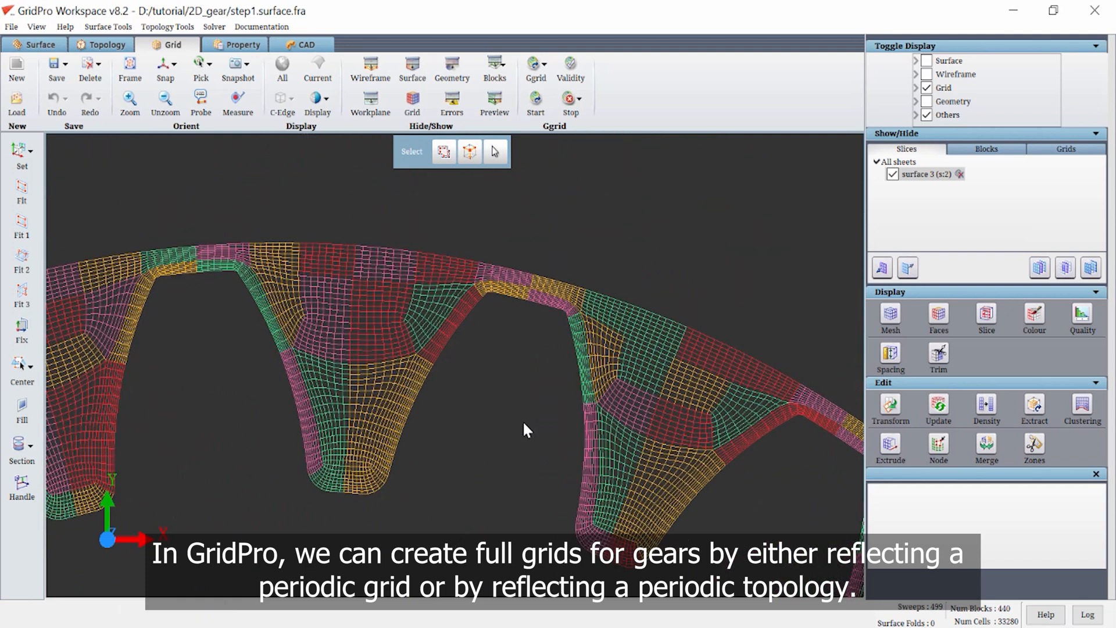
{"action": "scroll", "coordinate": [521, 415], "scroll_direction": "down", "scroll_amount": 3}
{"action": "scroll", "coordinate": [462, 466], "scroll_direction": "down", "scroll_amount": 5}
{"action": "middle_click_drag", "start_coordinate": [459, 468], "coordinate": [459, 299]}
{"action": "left_click", "coordinate": [1081, 316]}
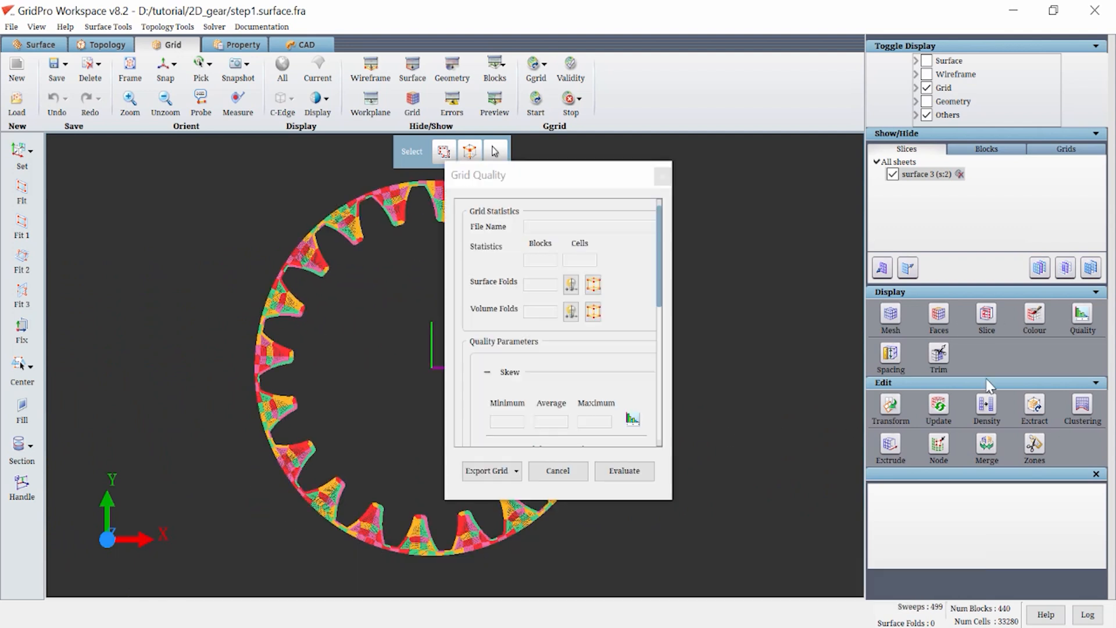
{"action": "left_click", "coordinate": [633, 471]}
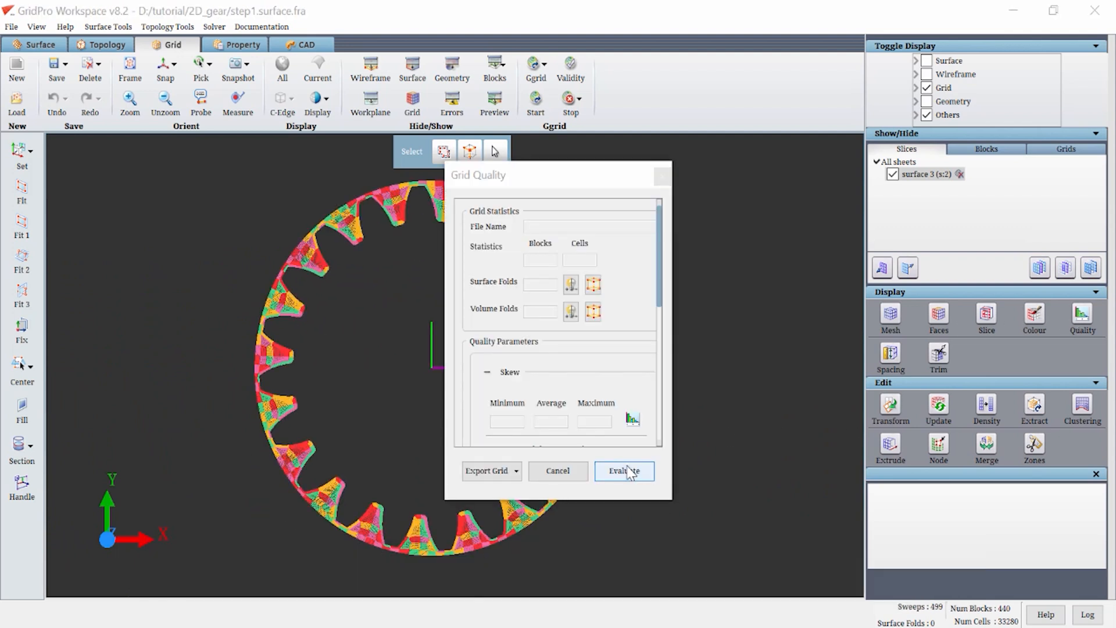